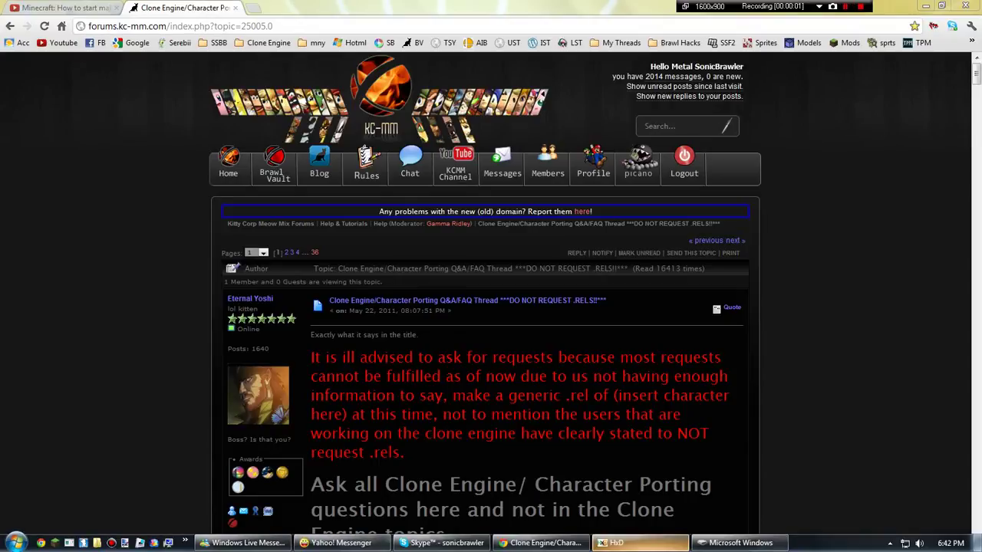
# Clear the browser and the disk-scan prompt out of the way and maximize the HxD window.
pyautogui.click(926, 5)
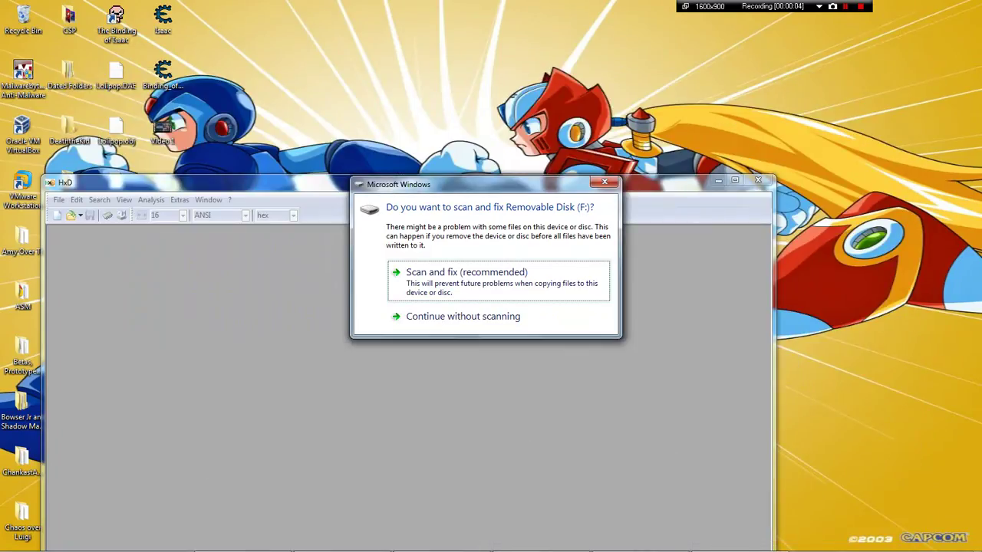
pyautogui.click(604, 182)
pyautogui.click(735, 181)
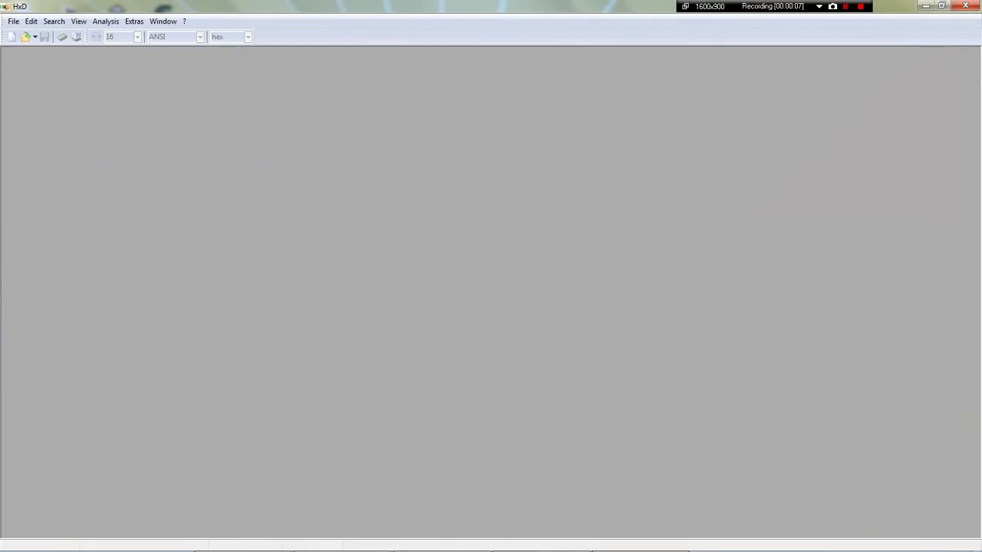
pyautogui.moveTo(639, 550)
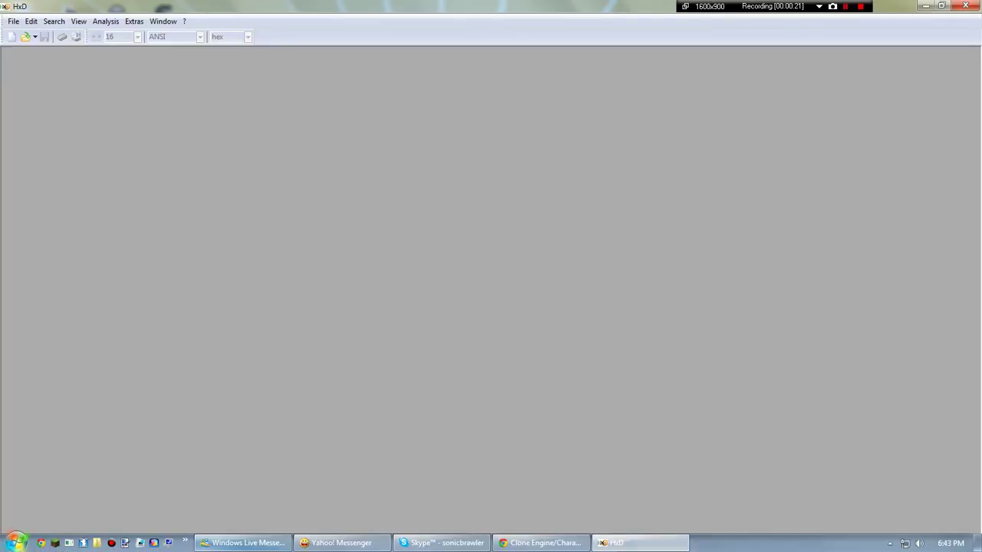
# Switch to Windows Explorer and open the Ness folder inside the removable disk's Fighter folder.
pyautogui.click(15, 543)
pyautogui.click(192, 245)
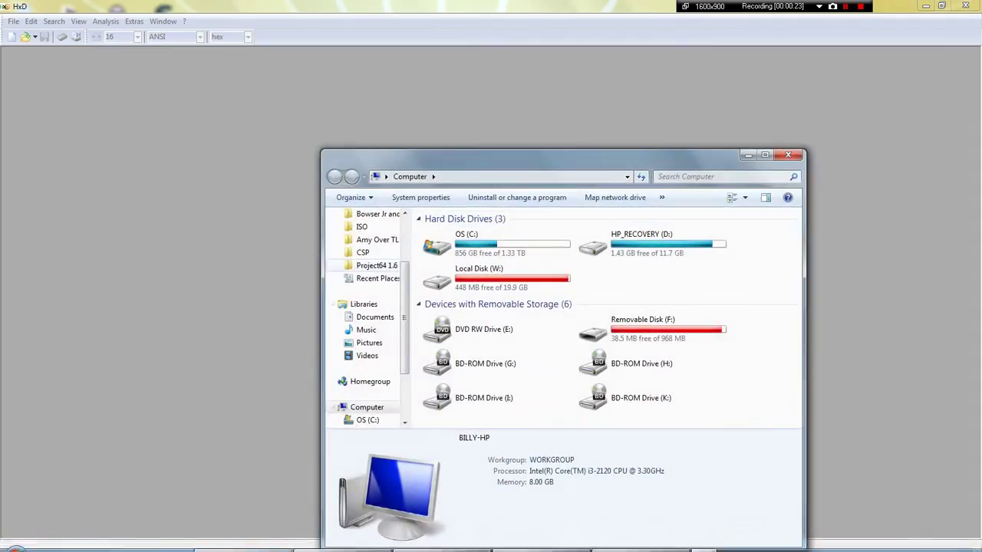
pyautogui.scroll(2, 364, 322)
pyautogui.click(367, 257)
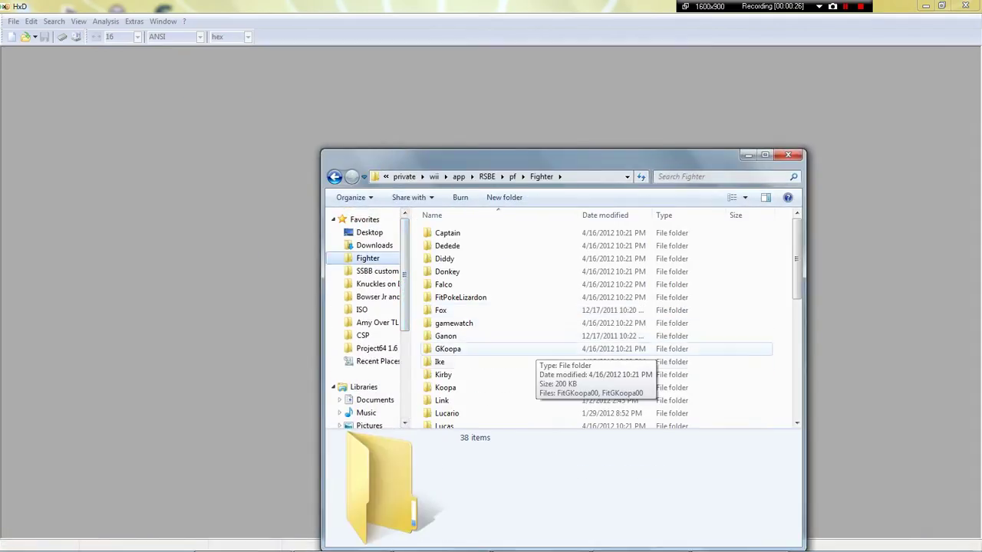
pyautogui.click(441, 357)
pyautogui.scroll(-2, 460, 368)
pyautogui.scroll(-1, 460, 387)
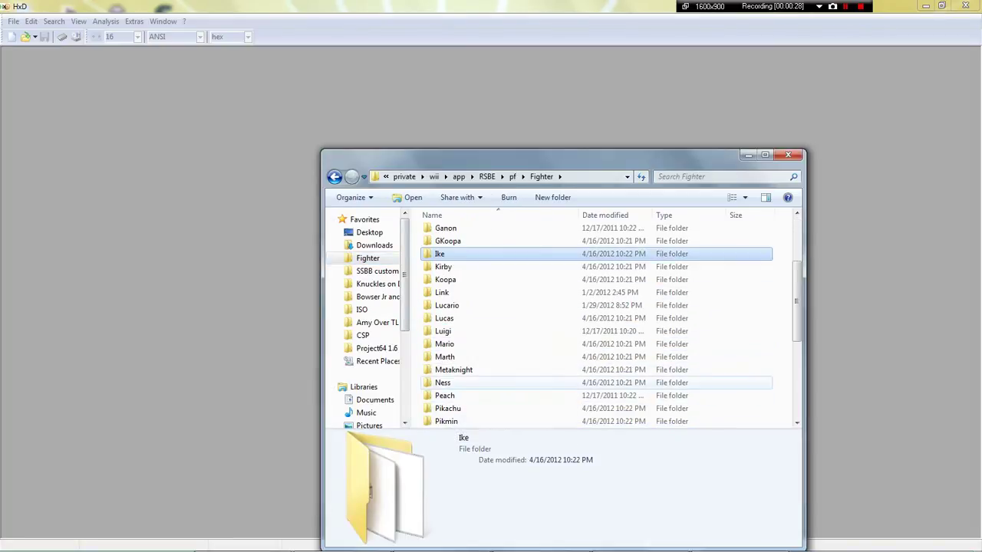
pyautogui.doubleClick(443, 382)
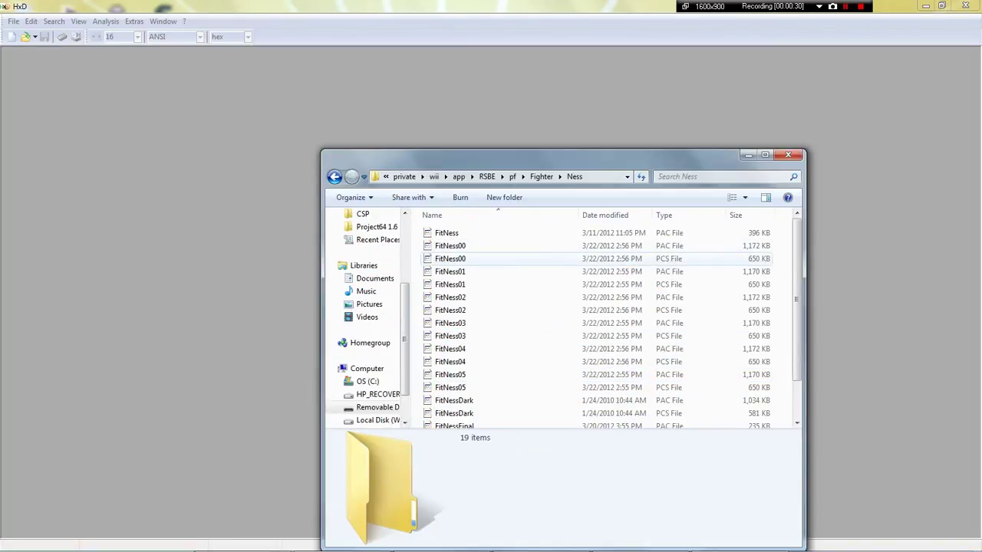
# Open the FitNess00 PCS file in BrawlBox, preview its Roy model, and close the preview and BrawlBox.
pyautogui.click(450, 259)
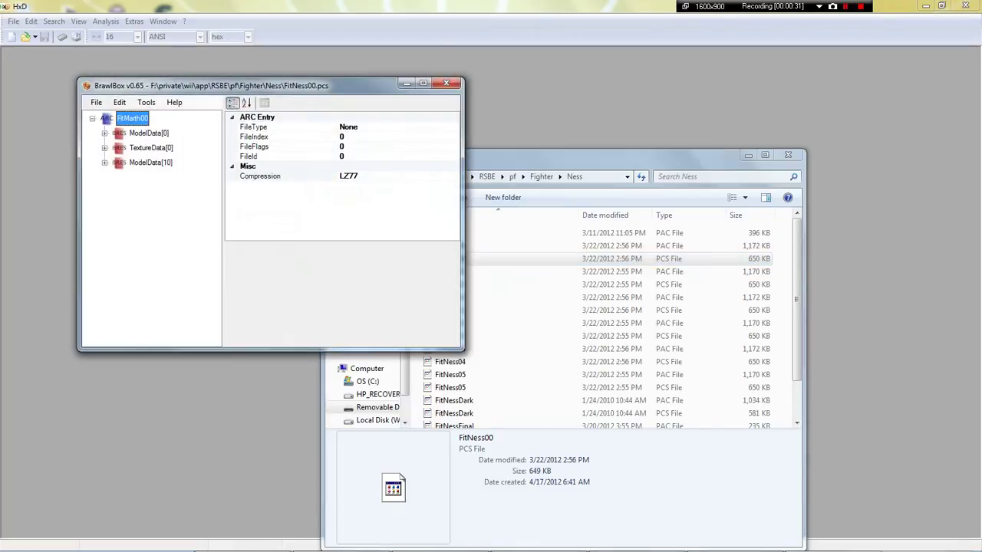
pyautogui.click(105, 132)
pyautogui.click(117, 147)
pyautogui.rightClick(162, 163)
pyautogui.click(191, 170)
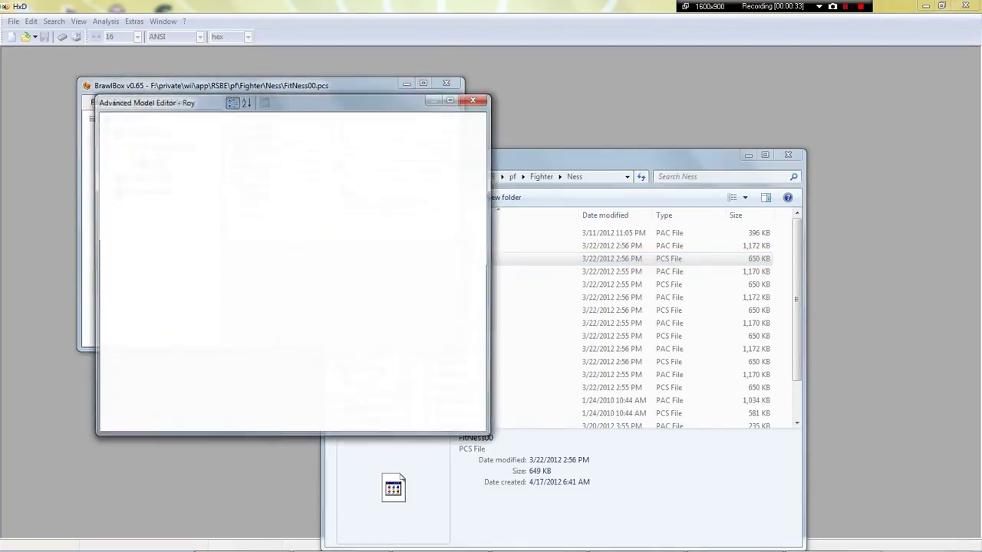
pyautogui.moveTo(293, 273)
pyautogui.mouseDown()
pyautogui.moveTo(358, 287)
pyautogui.moveTo(294, 259)
pyautogui.mouseUp()
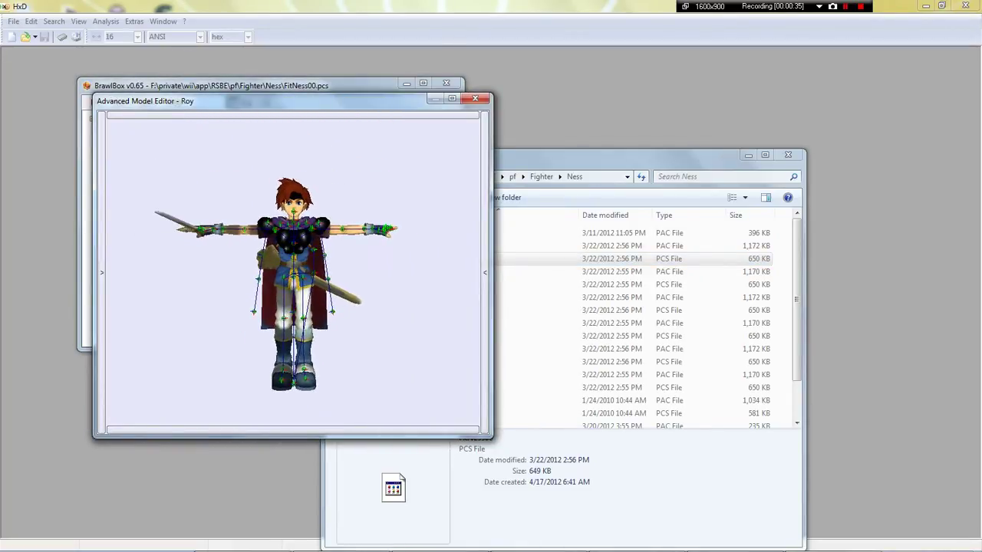
pyautogui.click(475, 99)
pyautogui.click(445, 83)
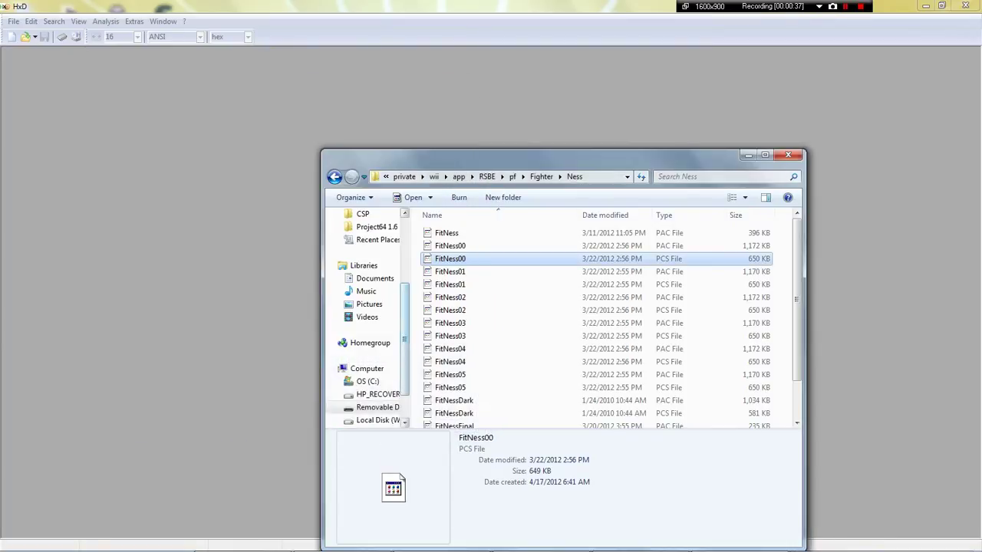
# Create a new folder named porting on the Desktop and open it.
pyautogui.moveTo(404, 341); pyautogui.dragTo(404, 273)
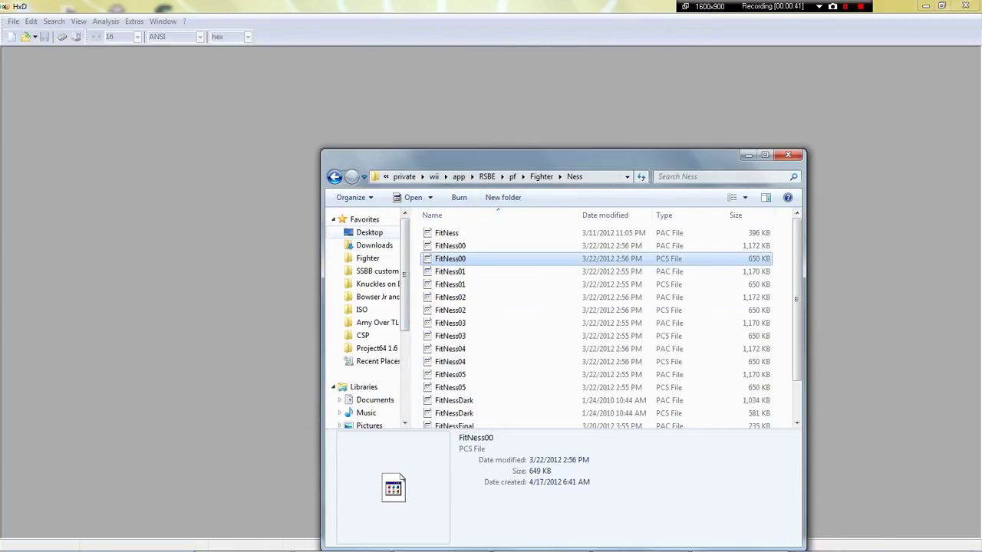
pyautogui.click(368, 232)
pyautogui.rightClick(764, 320)
pyautogui.moveTo(755, 418); pyautogui.dragTo(769, 230)
pyautogui.rightClick(769, 230)
pyautogui.moveTo(798, 373)
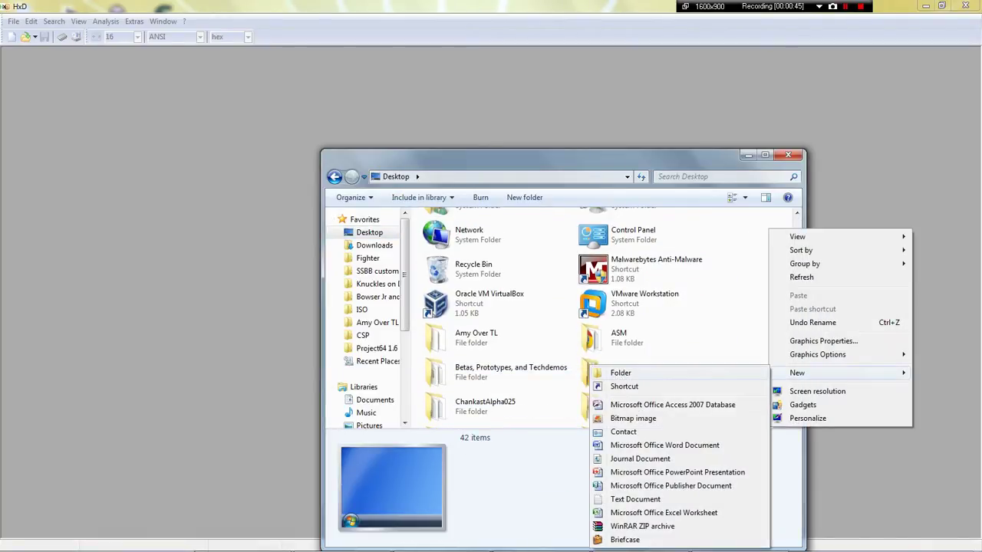
pyautogui.click(621, 373)
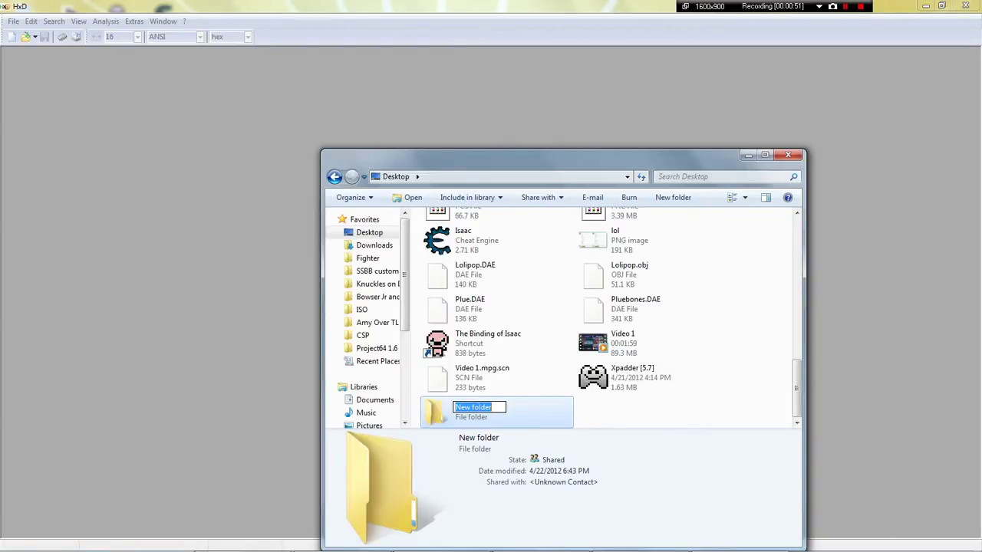
pyautogui.write('portin')
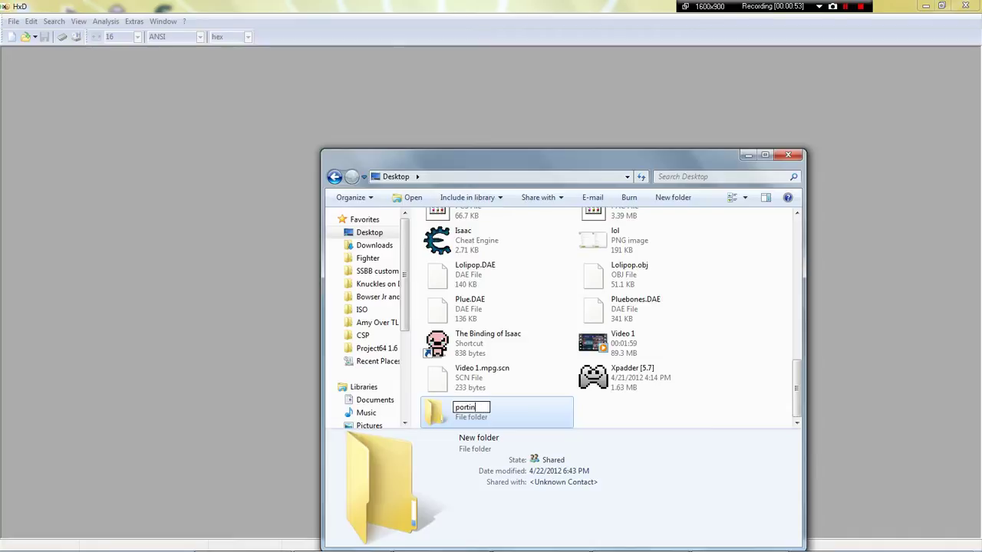
pyautogui.write('g')
pyautogui.press('Return')
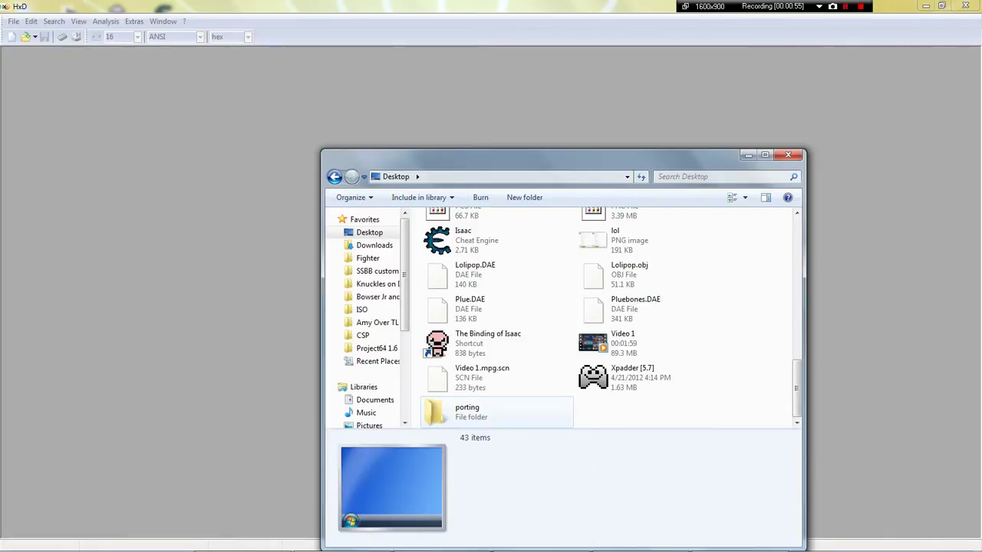
pyautogui.press('Return')
# Return to the Fighter folder on the removable disk and open its Ness subfolder.
pyautogui.click(367, 258)
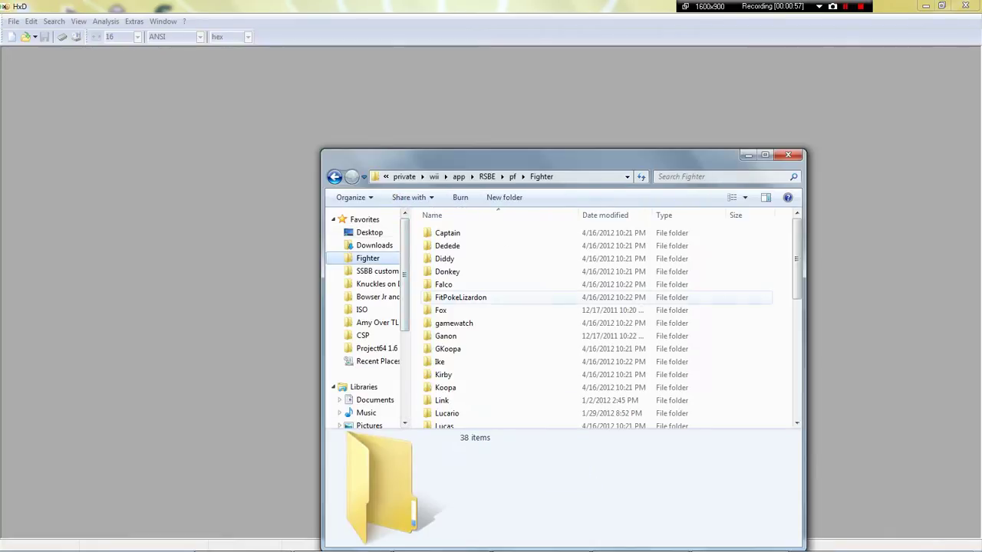
pyautogui.click(448, 349)
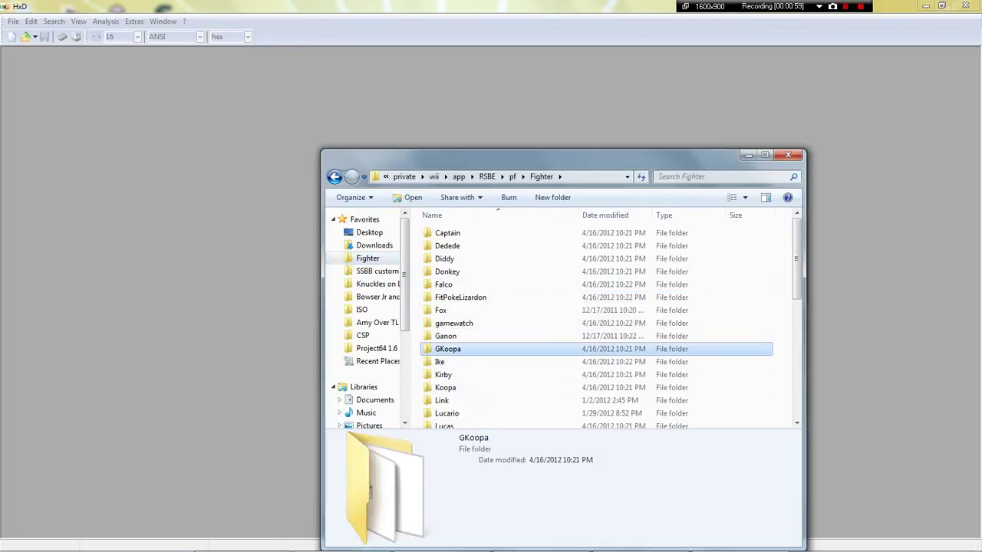
pyautogui.scroll(-2, 596, 382)
pyautogui.scroll(-1, 445, 382)
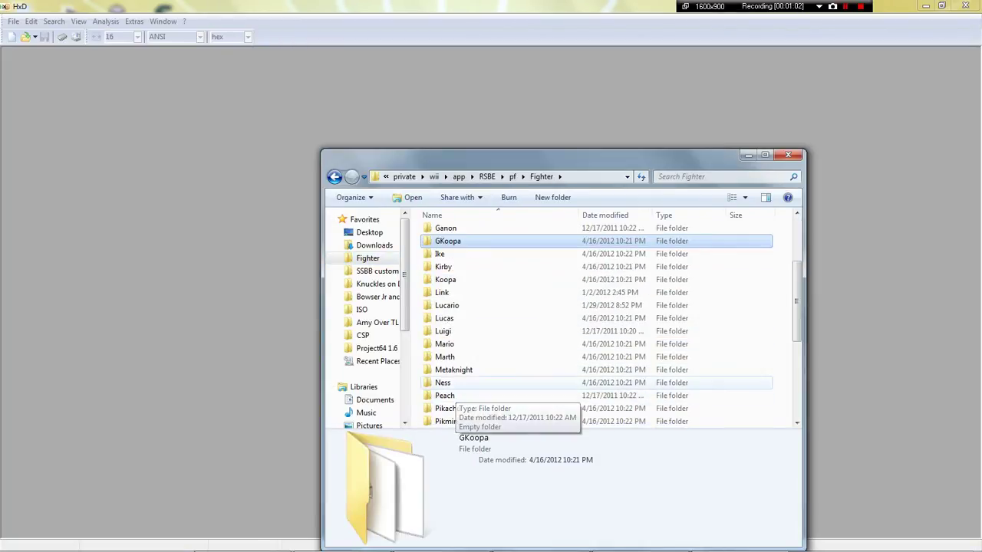
pyautogui.doubleClick(445, 383)
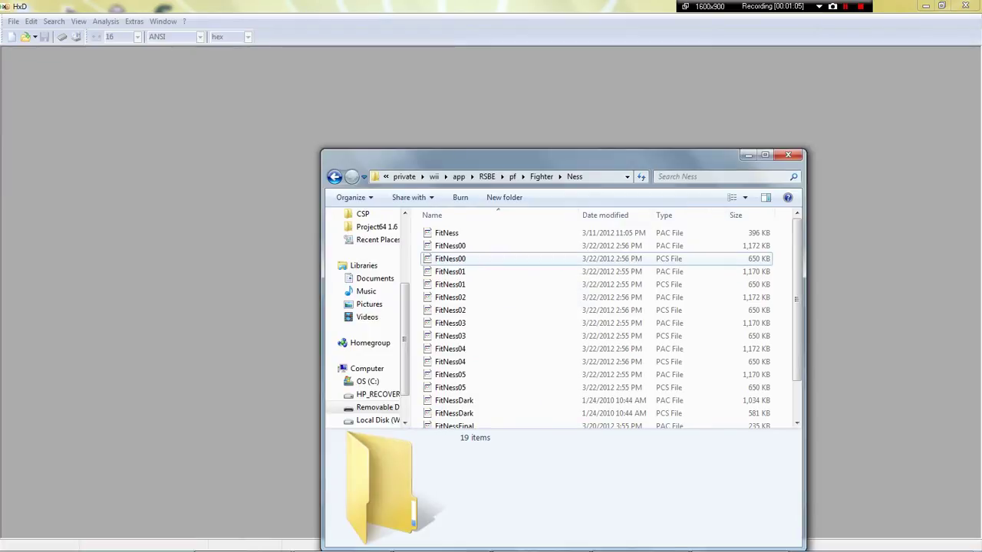
# Copy the FitNess, FitNess00, FitNessDark, FitNessFinal, FitNessMotionEtc and FitNessSpy files, including both PAC and PCS versions.
pyautogui.moveTo(480, 259); pyautogui.dragTo(465, 233)
pyautogui.scroll(-2, 598, 322)
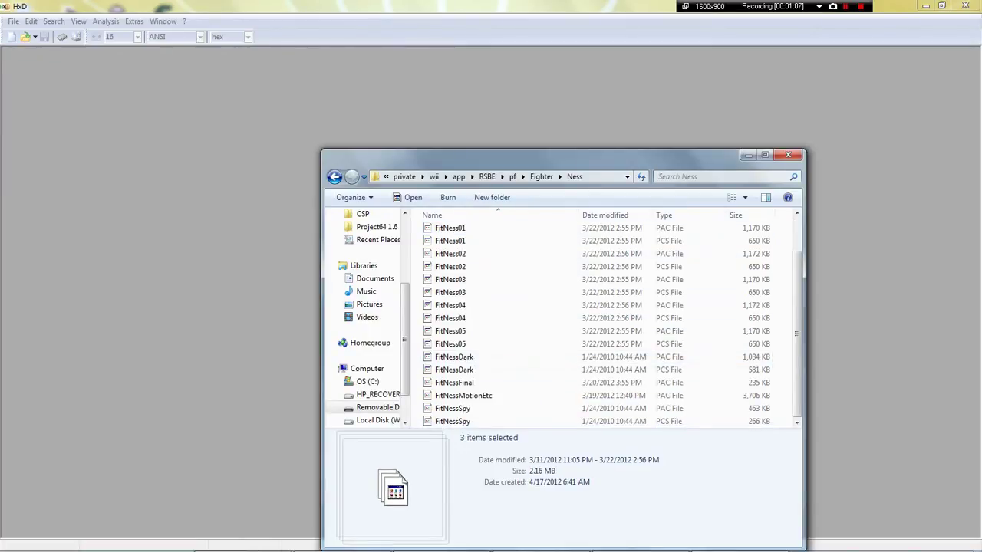
pyautogui.keyDown('ctrl'); pyautogui.click(452, 421); pyautogui.keyUp('ctrl')
pyautogui.keyDown('ctrl'); pyautogui.click(453, 408); pyautogui.keyUp('ctrl')
pyautogui.keyDown('ctrl'); pyautogui.click(452, 408); pyautogui.keyUp('ctrl')
pyautogui.keyDown('ctrl'); pyautogui.click(463, 395); pyautogui.keyUp('ctrl')
pyautogui.keyDown('ctrl'); pyautogui.click(454, 382); pyautogui.keyUp('ctrl')
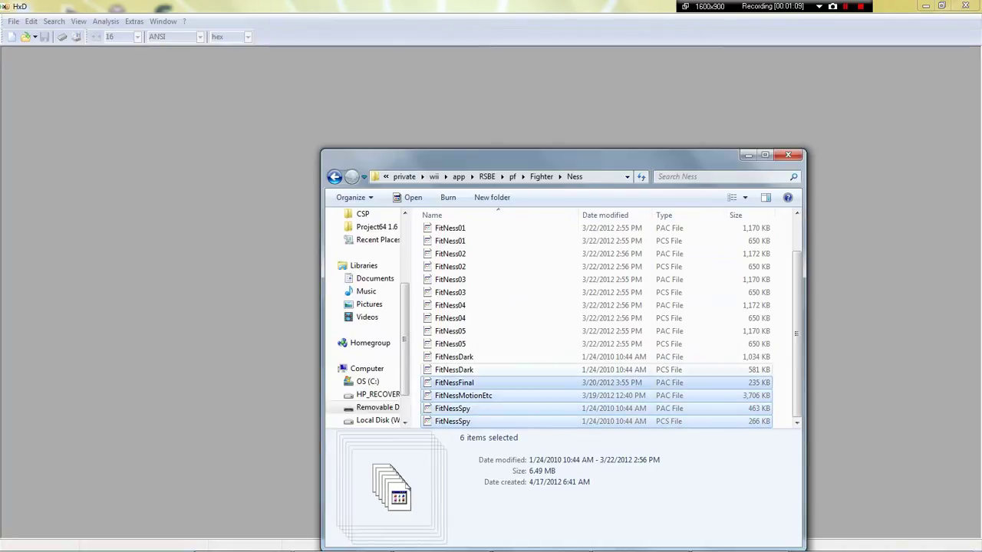
pyautogui.keyDown('ctrl'); pyautogui.click(454, 370); pyautogui.keyUp('ctrl')
pyautogui.keyDown('ctrl'); pyautogui.click(454, 357); pyautogui.keyUp('ctrl')
pyautogui.rightClick(466, 361)
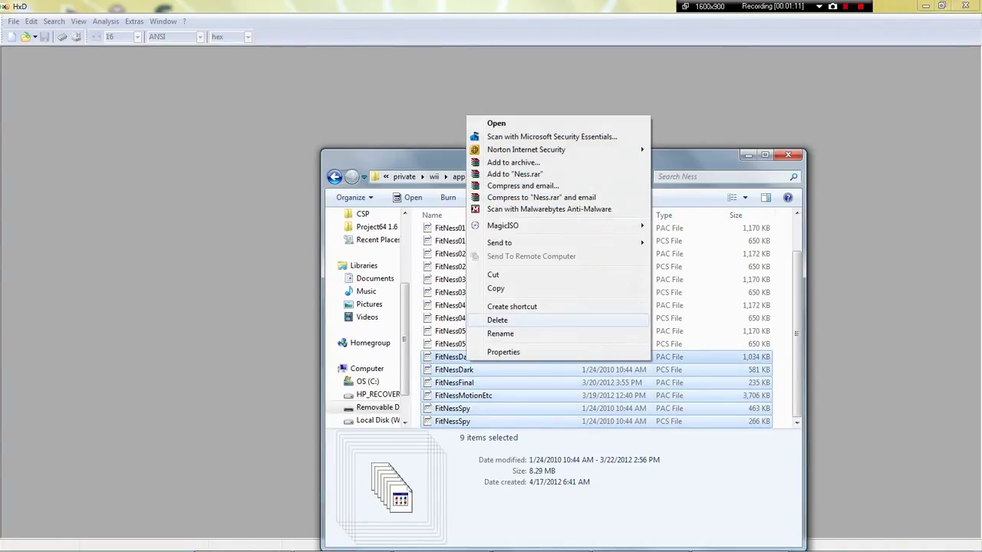
pyautogui.click(497, 288)
# Go back to the porting folder and paste the copied Ness fighter files into it.
pyautogui.moveTo(404, 337); pyautogui.dragTo(404, 270)
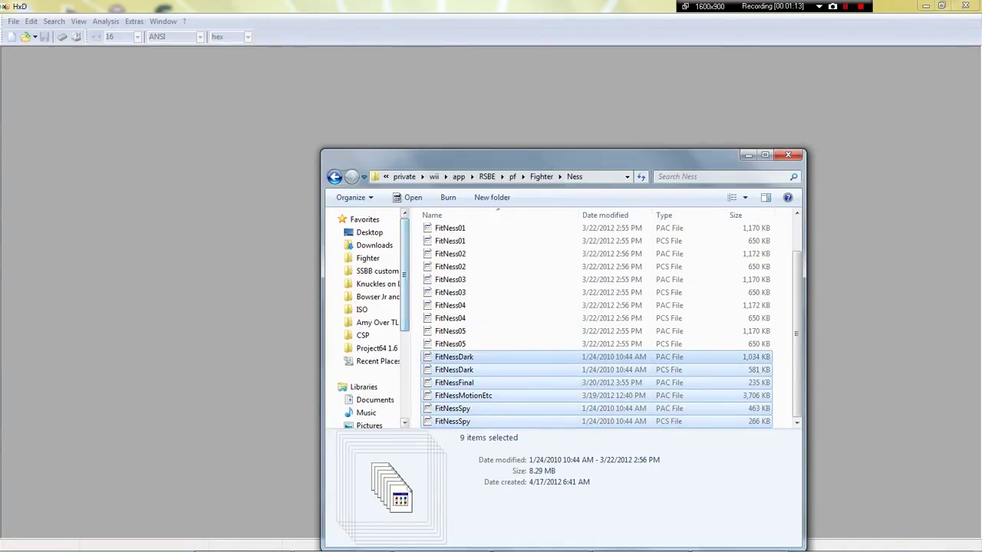
pyautogui.click(335, 177)
pyautogui.press('BackSpace')
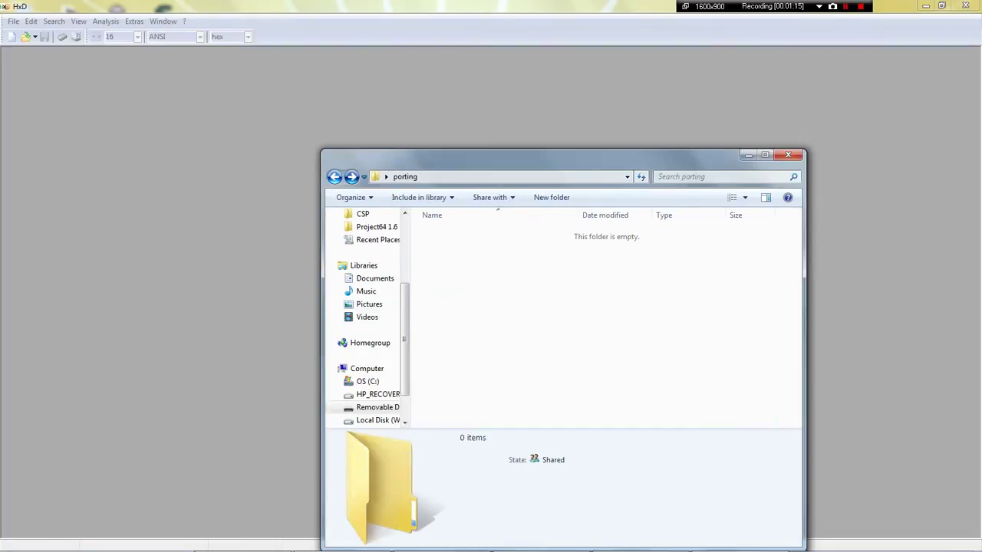
pyautogui.rightClick(581, 265)
pyautogui.click(613, 351)
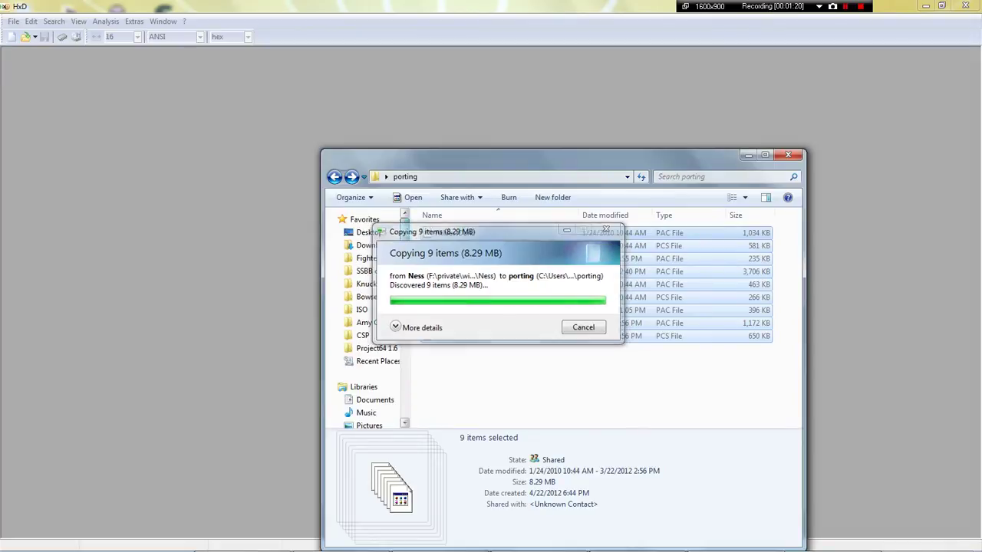
# Copy the ft_ness REL file from the Module folder inside pf on the removable disk.
pyautogui.click(367, 257)
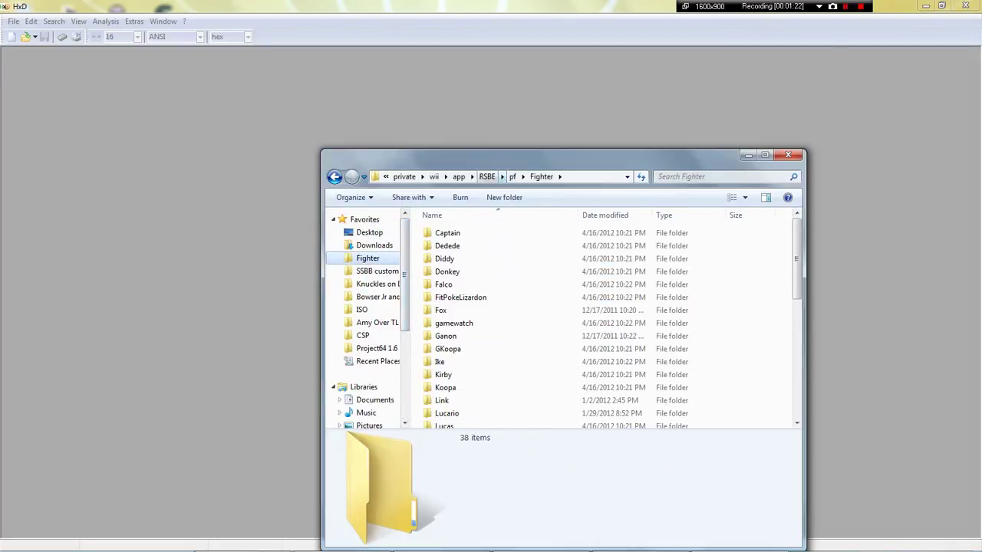
pyautogui.click(512, 177)
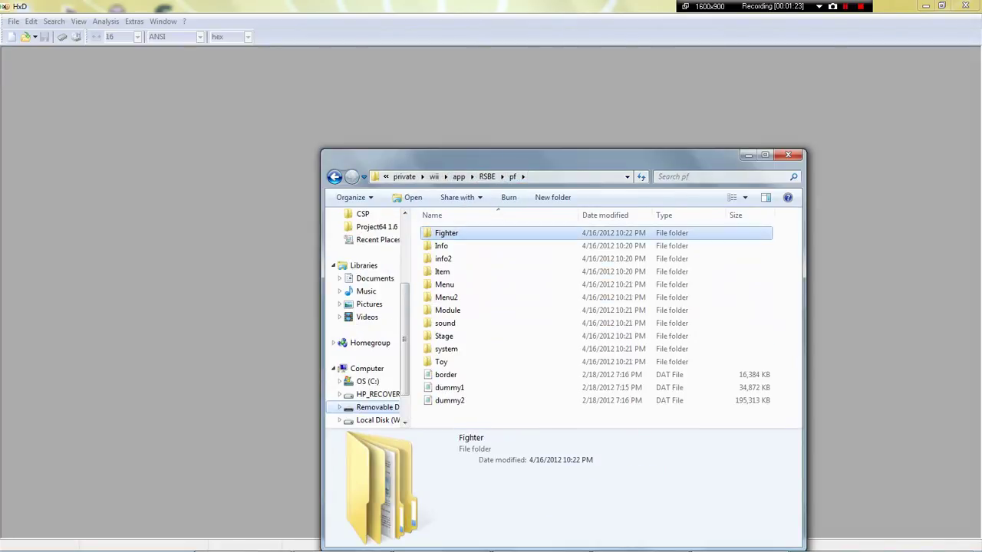
pyautogui.doubleClick(447, 310)
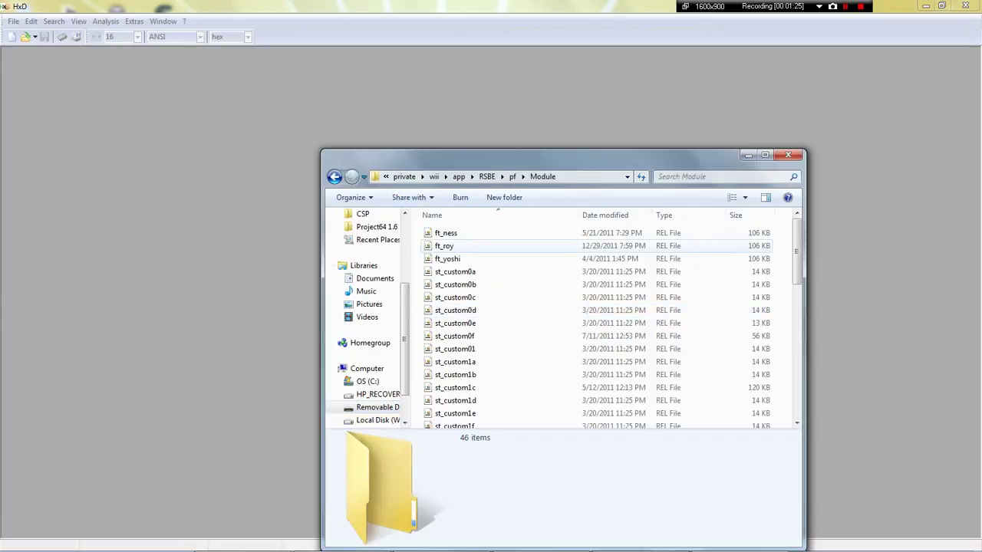
pyautogui.click(448, 233)
pyautogui.rightClick(459, 234)
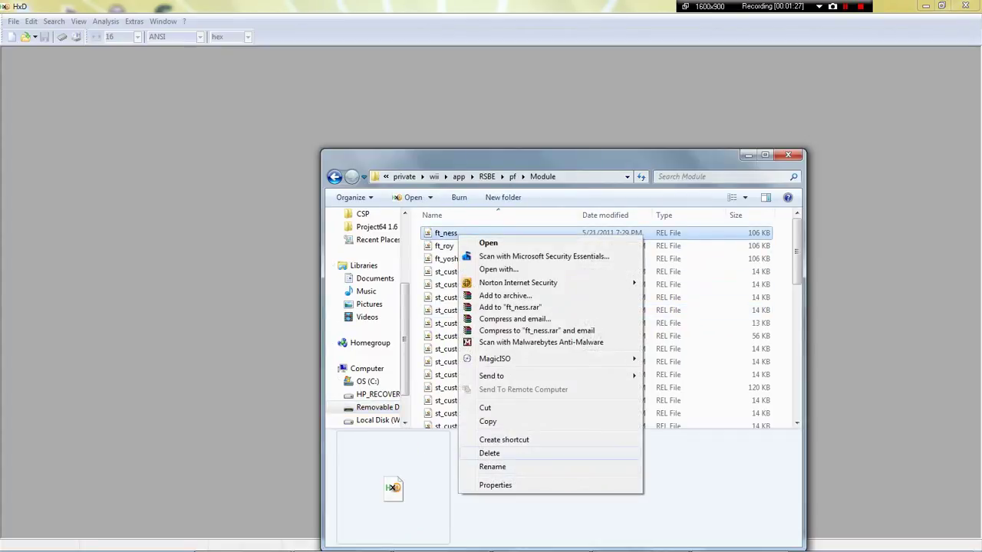
pyautogui.click(488, 421)
# Return to the porting folder and paste the ft_ness REL file there.
pyautogui.click(334, 176)
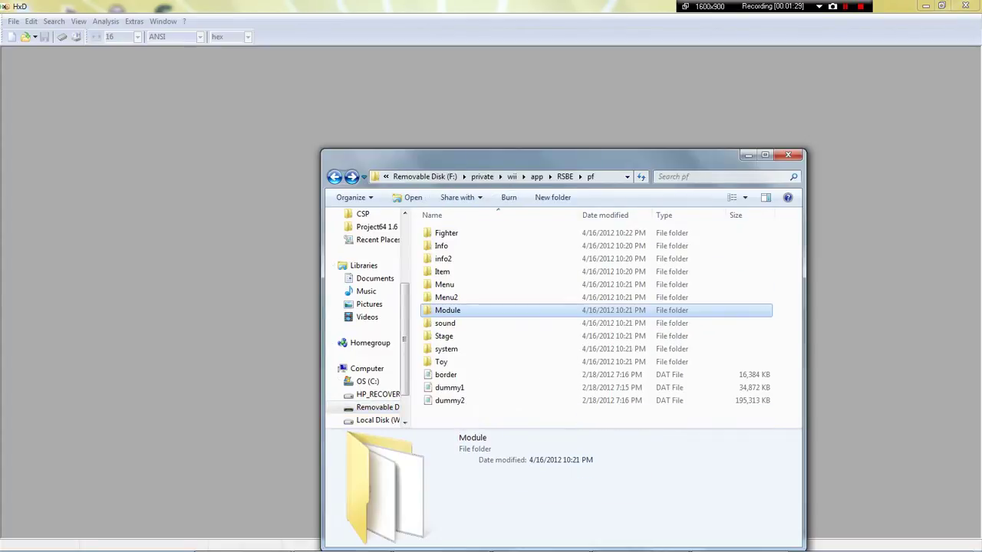
pyautogui.click(334, 176)
pyautogui.click(335, 177)
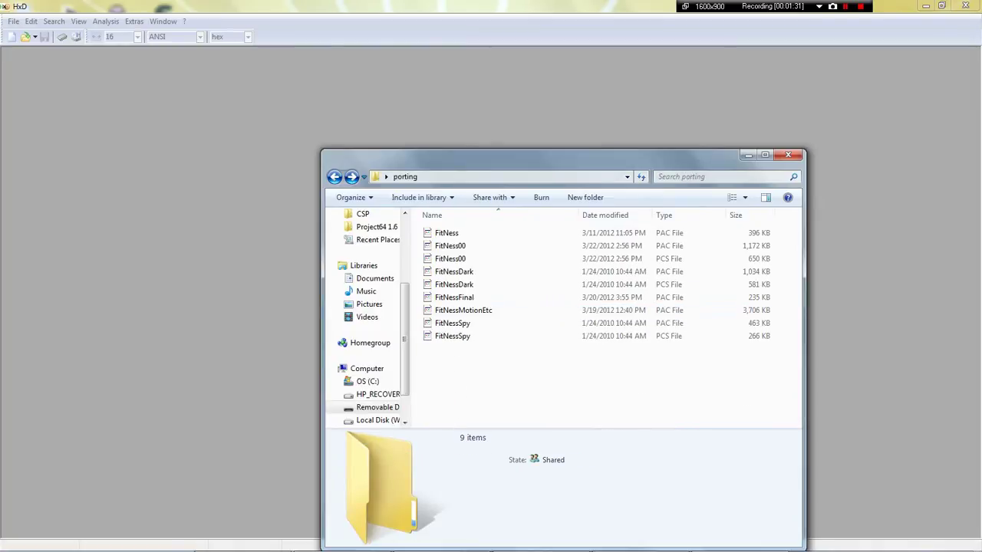
pyautogui.rightClick(516, 216)
pyautogui.click(546, 300)
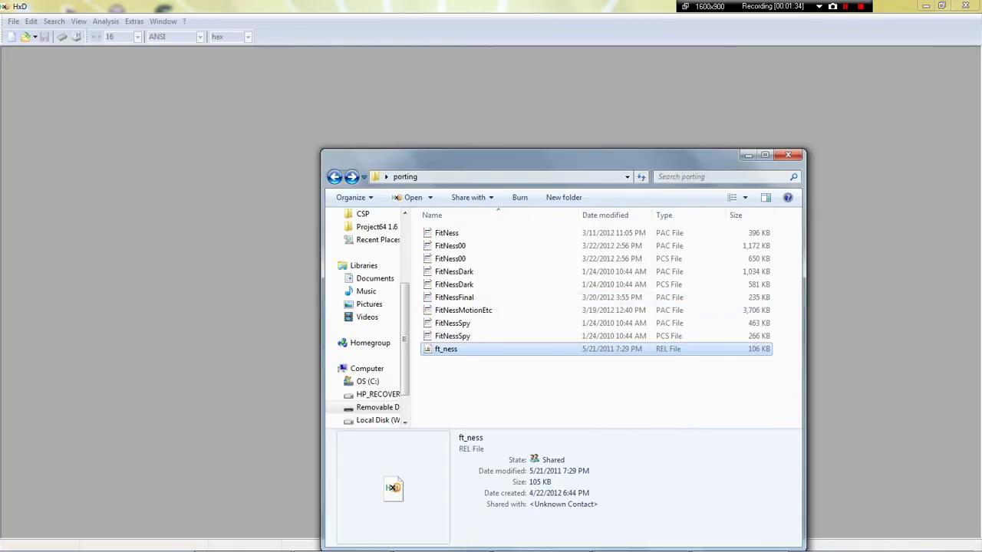
# Copy the ft_marth REL file from the module folder inside Other in the SSBB custom hacks folder.
pyautogui.scroll(3, 372, 322)
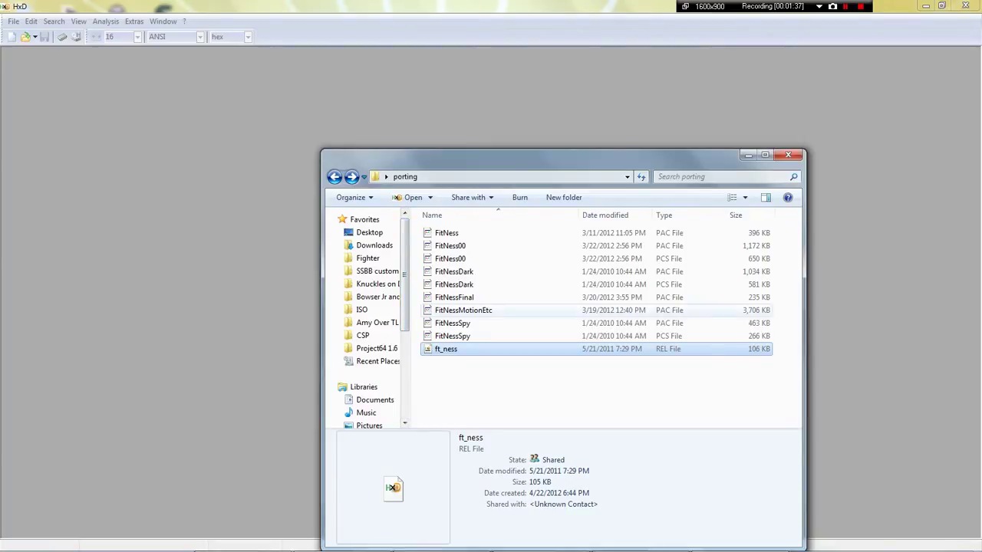
pyautogui.click(376, 271)
pyautogui.doubleClick(445, 258)
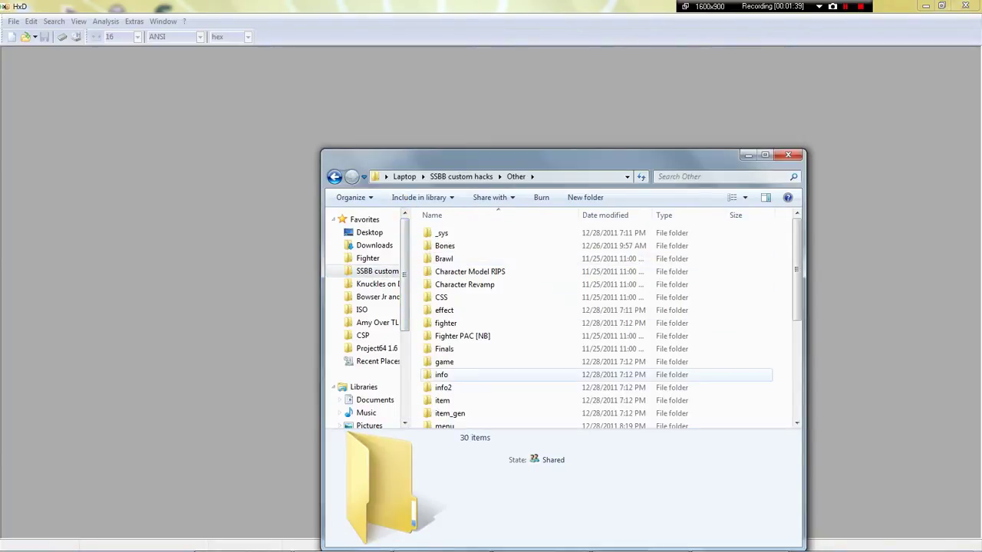
pyautogui.scroll(-2, 457, 395)
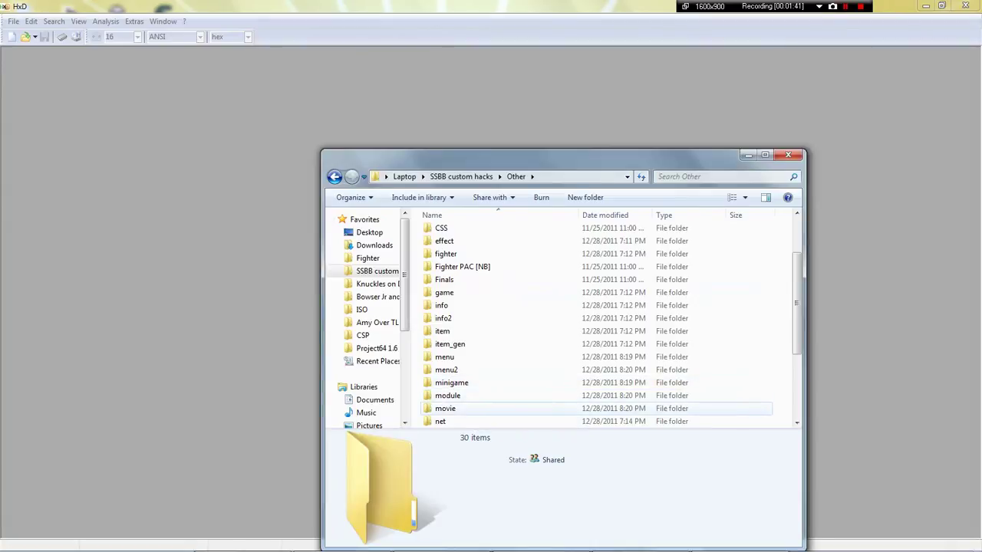
pyautogui.doubleClick(449, 395)
pyautogui.scroll(-2, 464, 390)
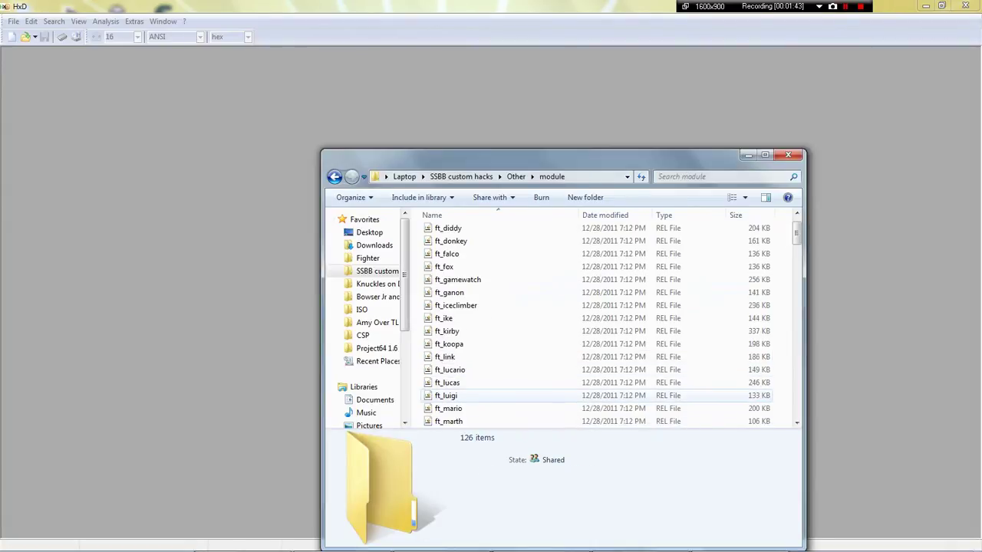
pyautogui.click(464, 383)
pyautogui.rightClick(457, 383)
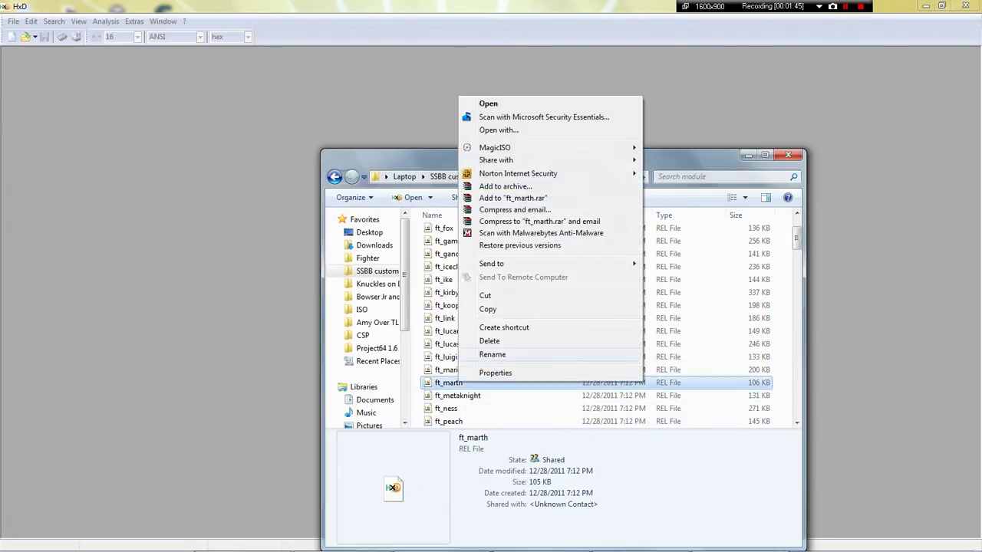
pyautogui.click(477, 310)
# Return to the porting folder and paste the ft_marth REL file there.
pyautogui.click(334, 177)
pyautogui.click(334, 176)
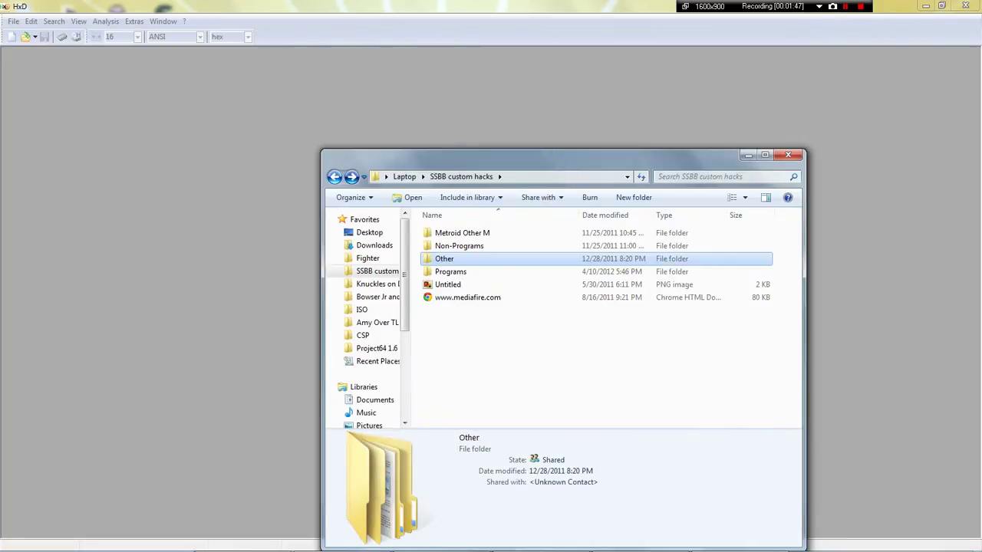
pyautogui.click(335, 176)
pyautogui.rightClick(598, 373)
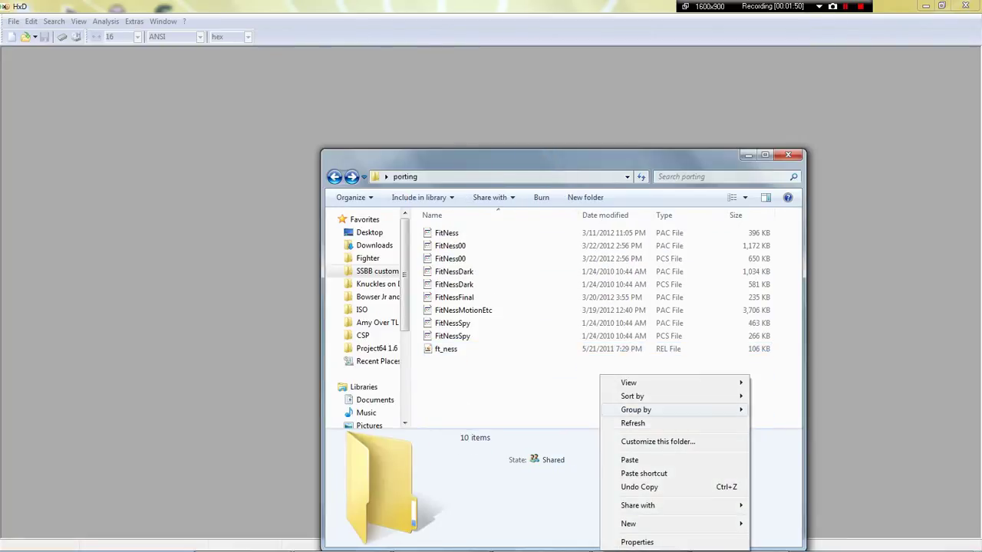
pyautogui.click(636, 458)
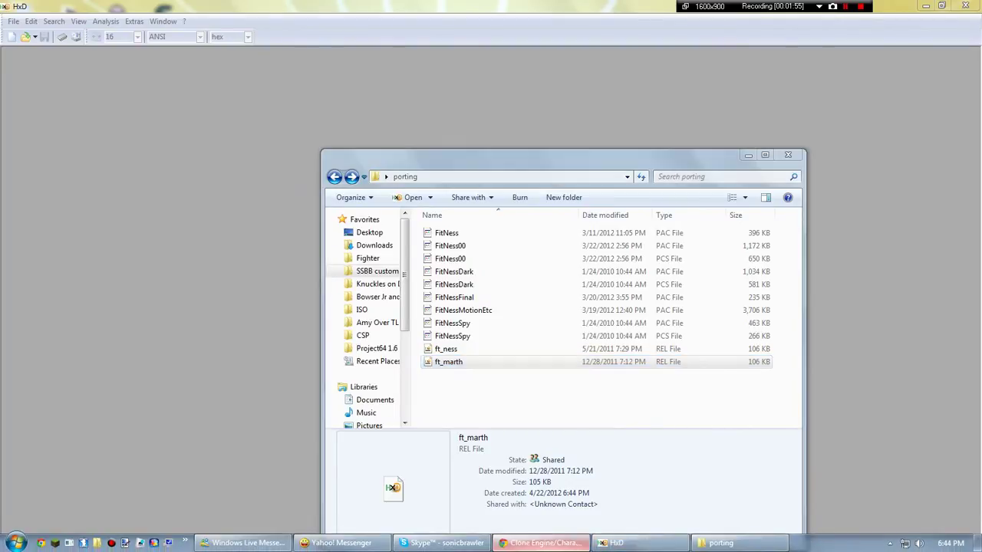
# Switch to Chrome and load the Modules - OpenSA page from the Brawl Hacks bookmarks in the empty tab.
pyautogui.click(544, 543)
pyautogui.click(253, 8)
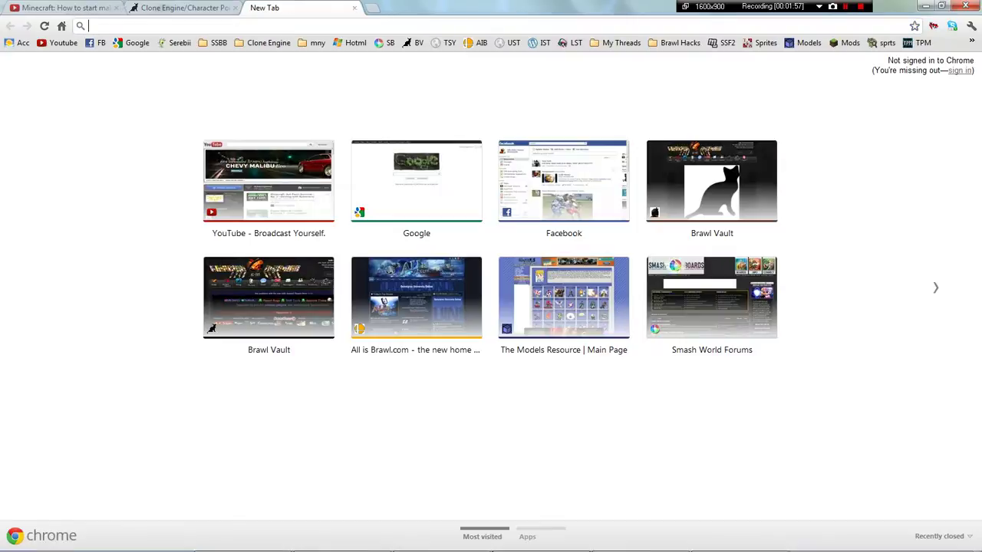
pyautogui.click(675, 43)
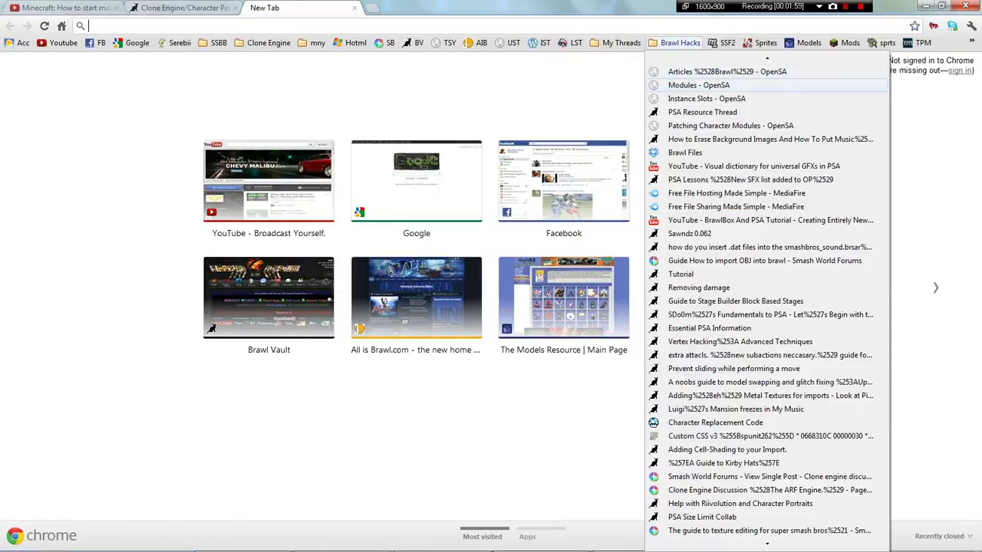
pyautogui.click(699, 85)
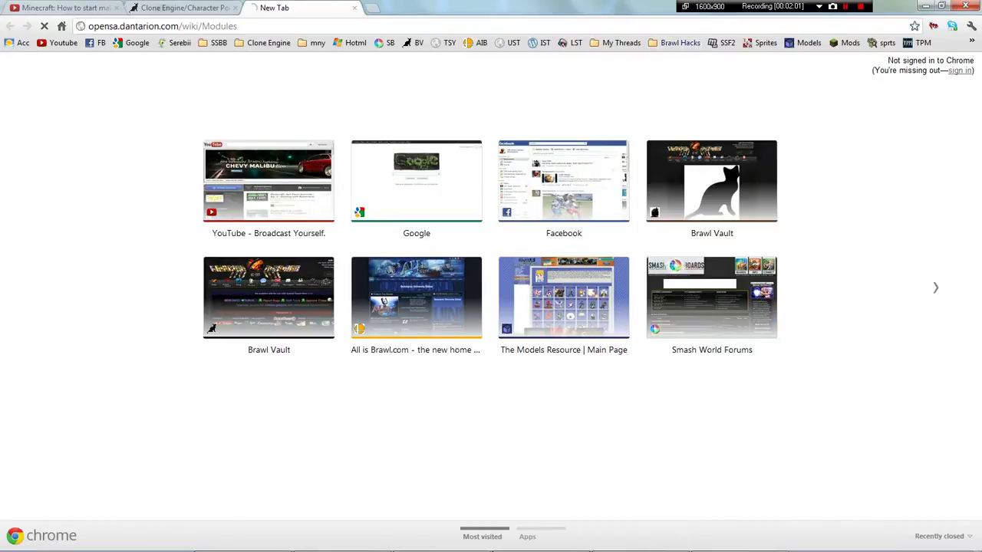
# Open the Instance Slots - OpenSA bookmark in a separate tab and look over its slot ID table and the Modules page.
pyautogui.click(675, 43)
pyautogui.rightClick(663, 98)
pyautogui.click(690, 102)
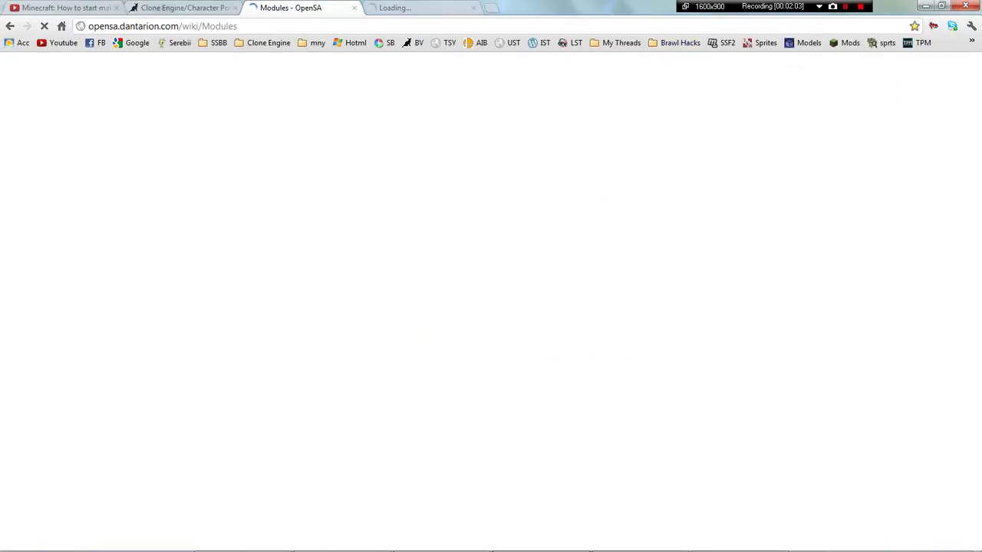
pyautogui.click(418, 7)
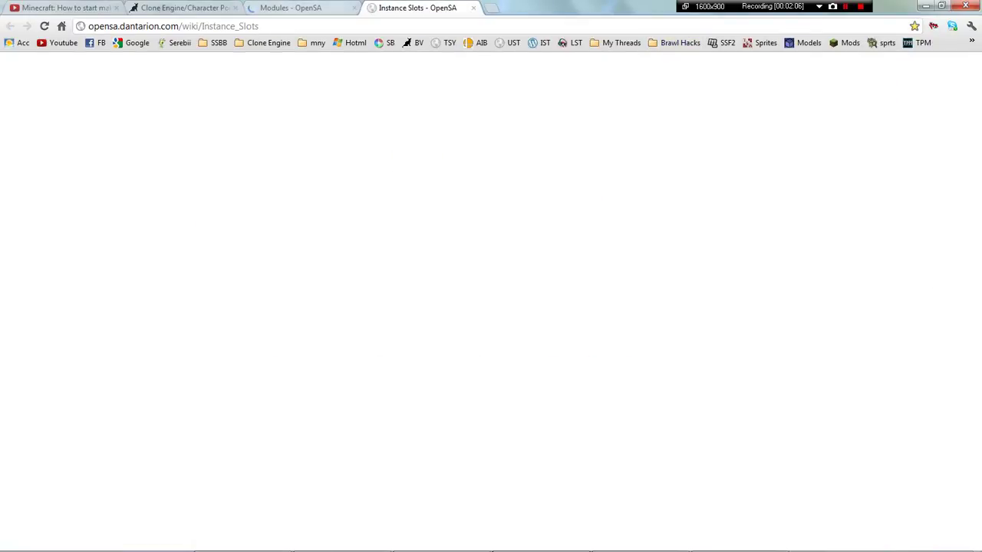
pyautogui.click(299, 8)
pyautogui.hotkey('ctrl', 'Tab')
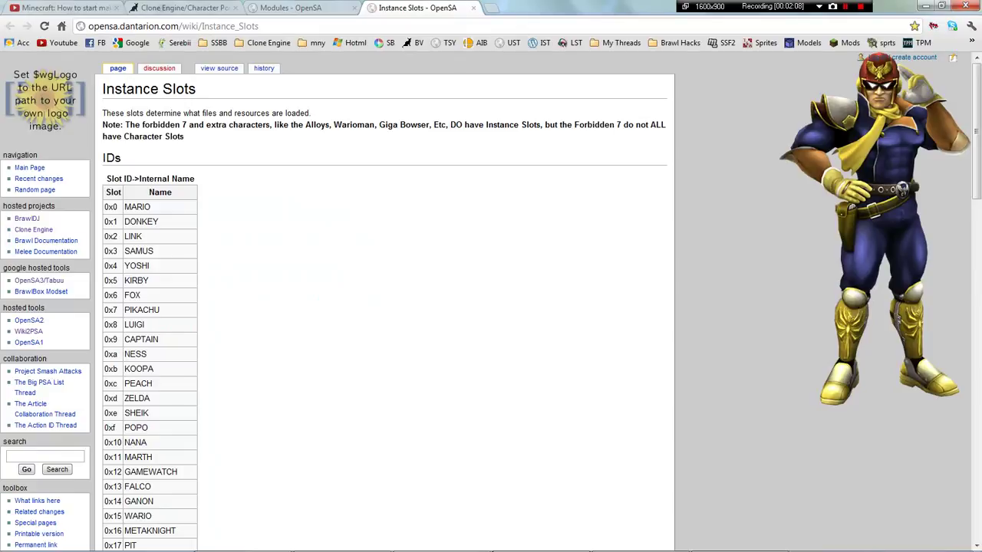
pyautogui.hotkey('ctrl', 'shift', 'Tab')
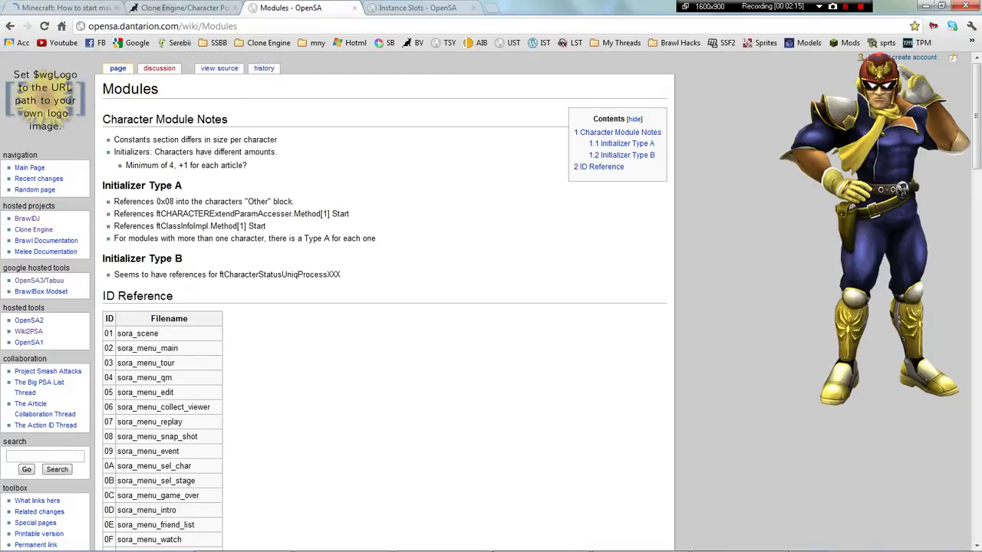
pyautogui.hotkey('ctrl', 'Tab')
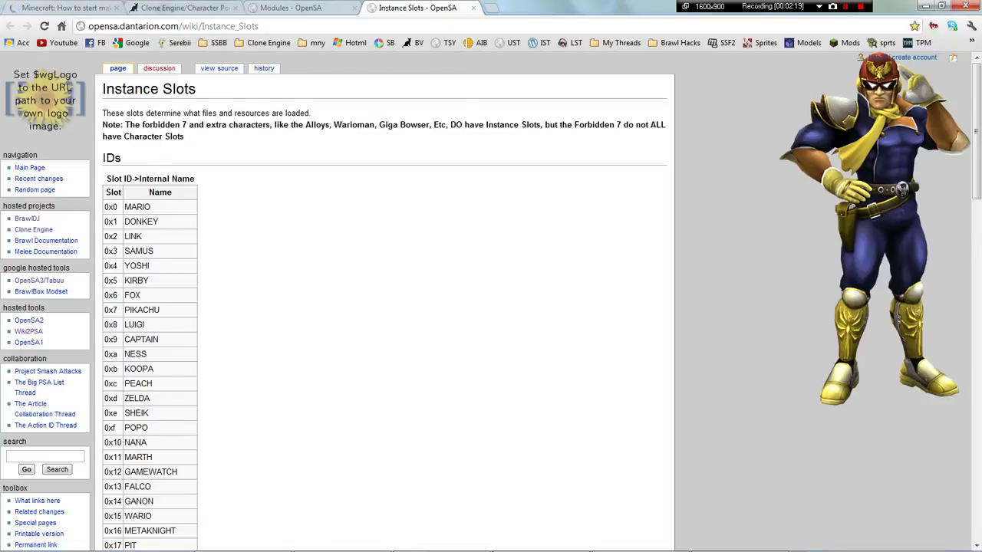
pyautogui.scroll(-1, 383, 307)
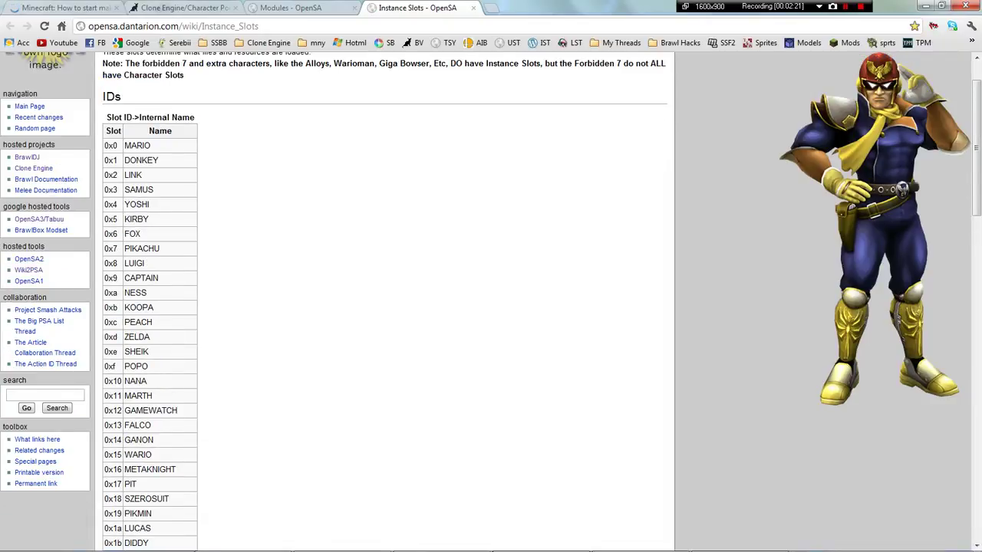
# Place the Modules page beside HxD and load ft_ness.rel and ft_marth.rel from the porting folder into HxD.
pyautogui.hotkey('ctrl', 'shift', 'Tab')
pyautogui.press('super+Right')
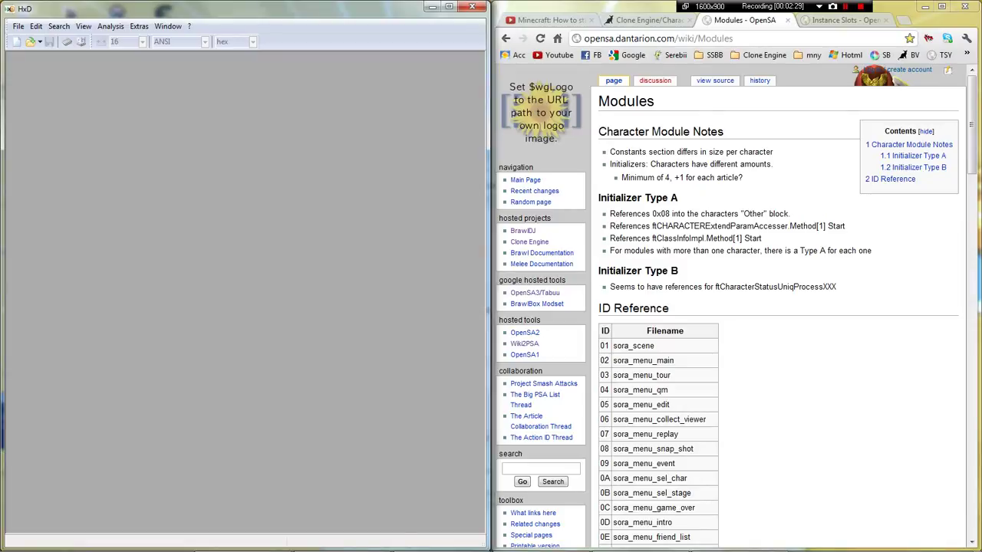
pyautogui.click(17, 26)
pyautogui.click(732, 542)
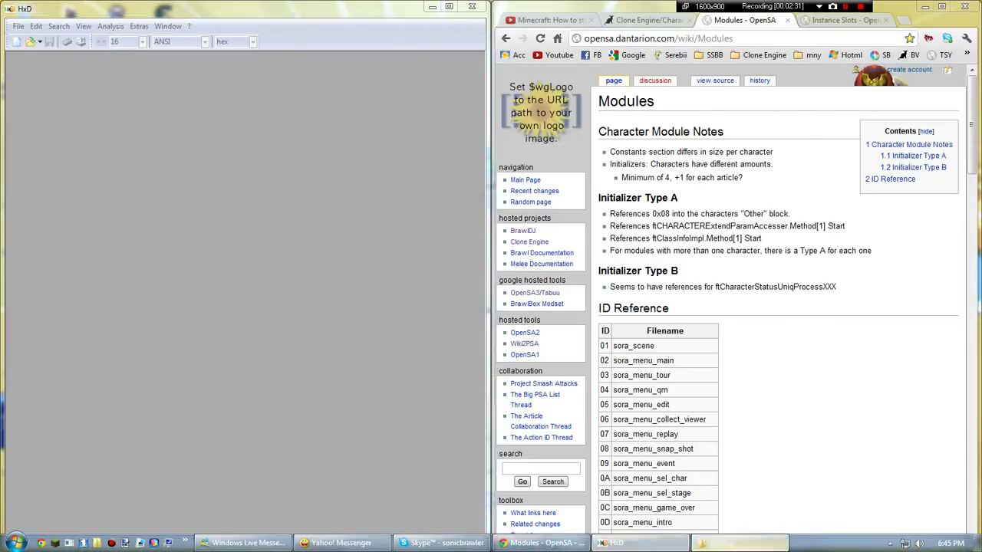
pyautogui.moveTo(479, 398); pyautogui.dragTo(260, 261)
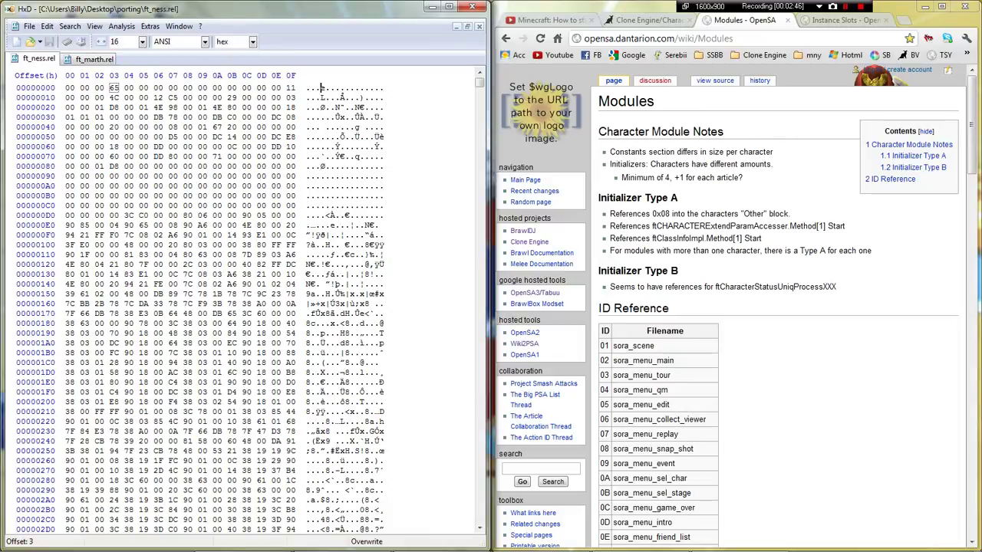
# Select the byte at offset 3 in both ft_ness.rel and ft_marth.rel and compare the two module IDs.
pyautogui.moveTo(321, 88); pyautogui.dragTo(322, 88)
pyautogui.hotkey('ctrl', 'Tab')
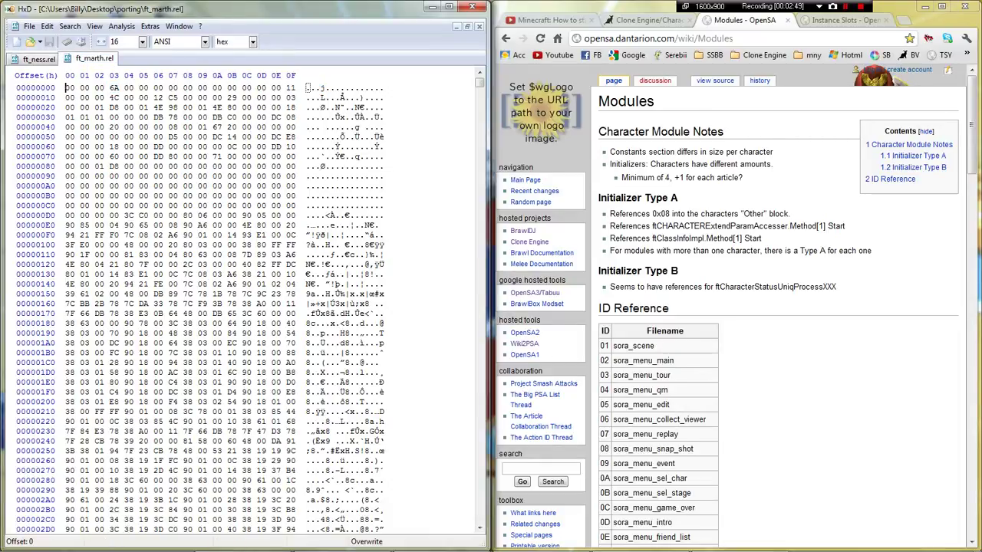
pyautogui.moveTo(321, 88); pyautogui.dragTo(326, 87)
pyautogui.hotkey('ctrl', 'Tab')
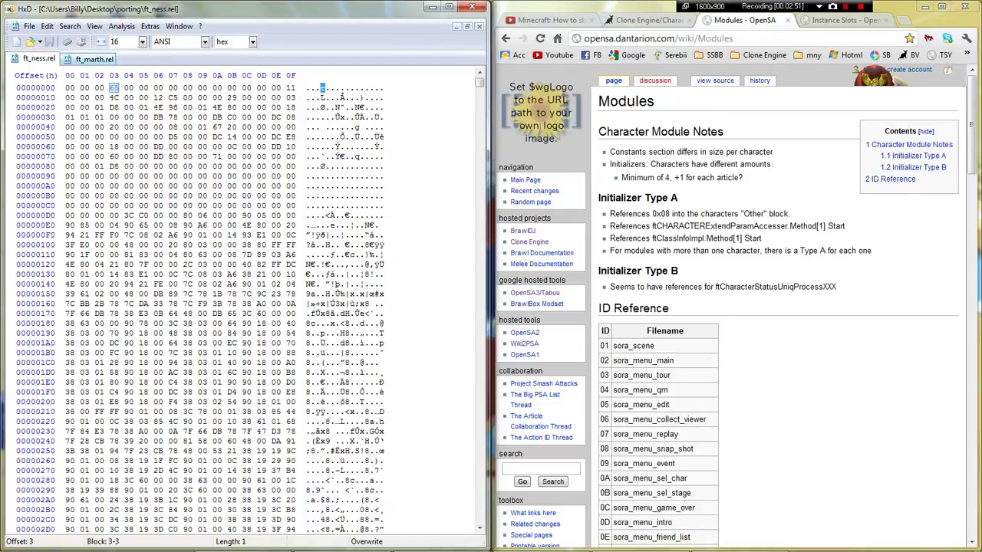
pyautogui.click(84, 59)
pyautogui.click(38, 59)
pyautogui.click(84, 59)
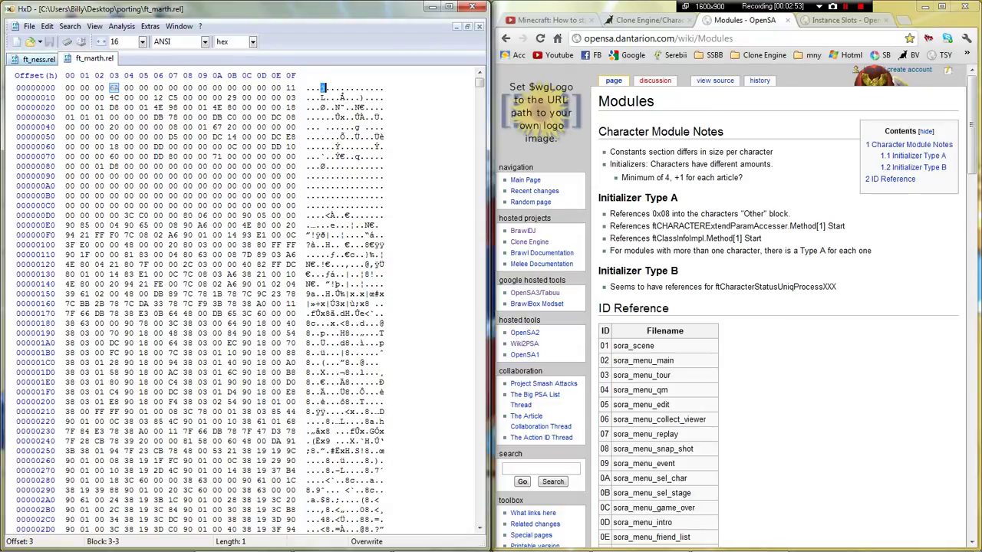
pyautogui.hotkey('ctrl', 'Tab')
pyautogui.hotkey('ctrl', 'Tab')
pyautogui.hotkey('ctrl', 'Tab')
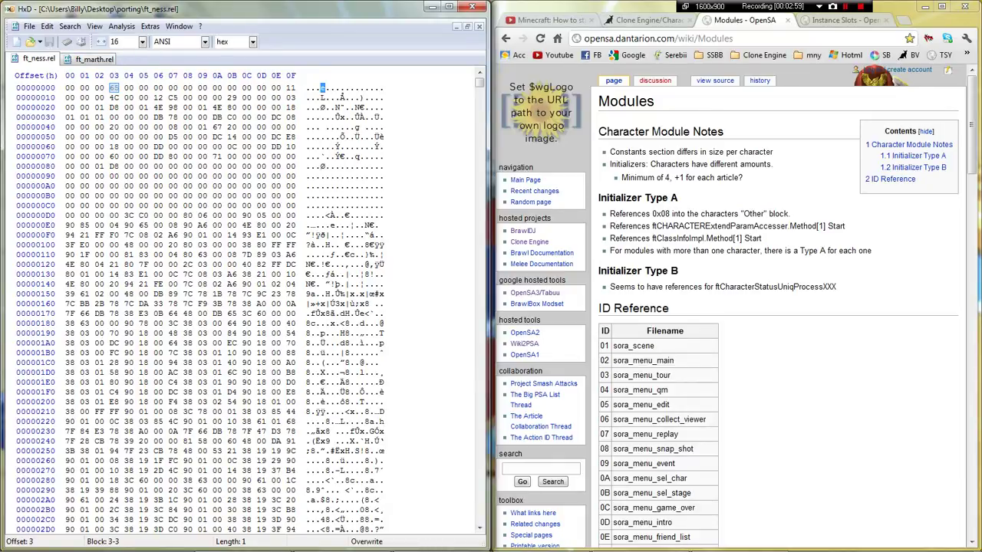
# Look up the ft_ness and ft_peach module IDs in the ID Reference table of the Modules page.
pyautogui.scroll(-18, 783, 307)
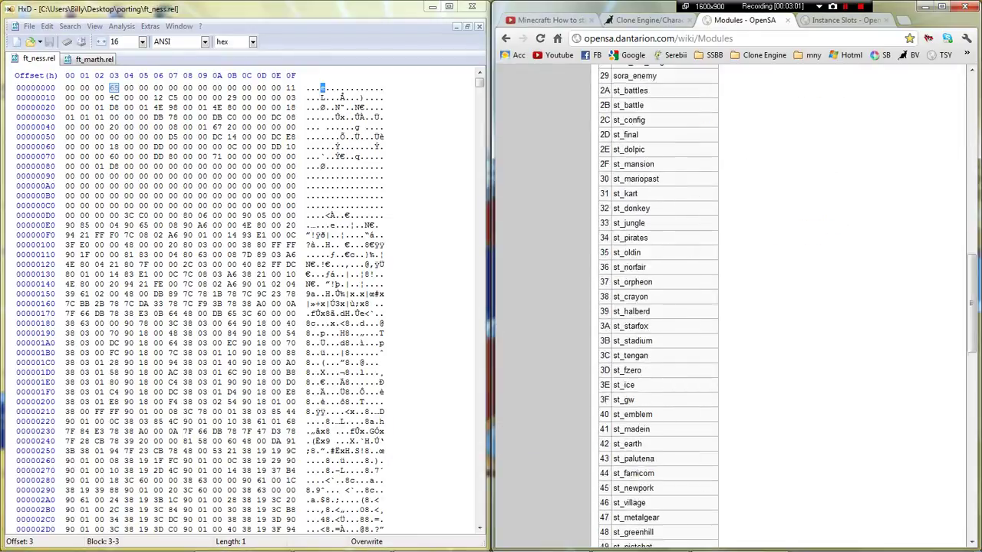
pyautogui.scroll(-2, 658, 306)
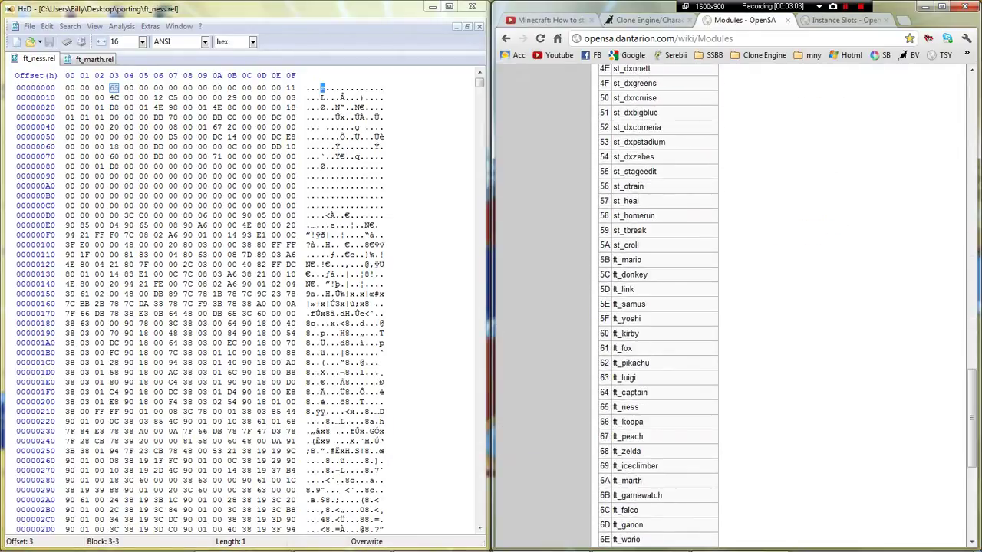
pyautogui.doubleClick(625, 406)
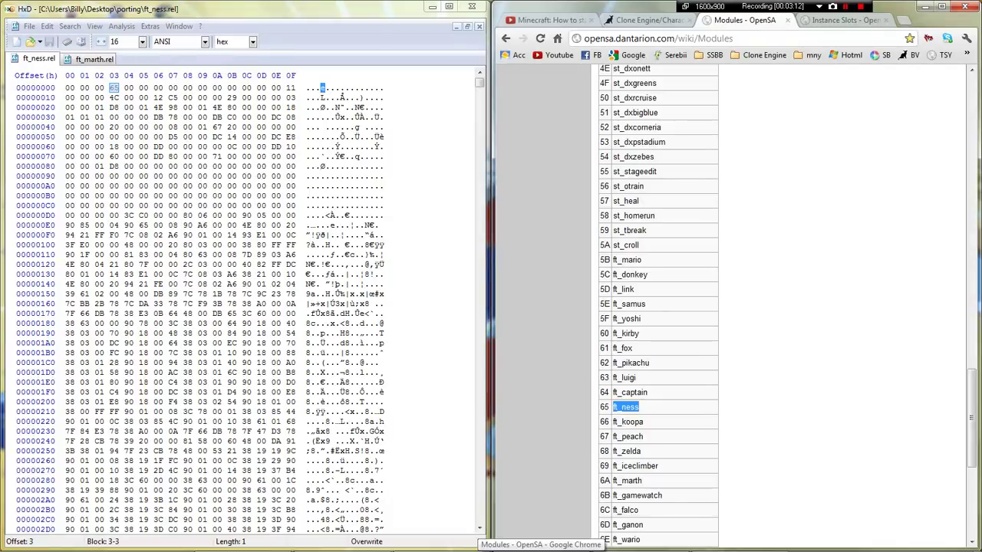
pyautogui.moveTo(609, 436); pyautogui.dragTo(600, 437)
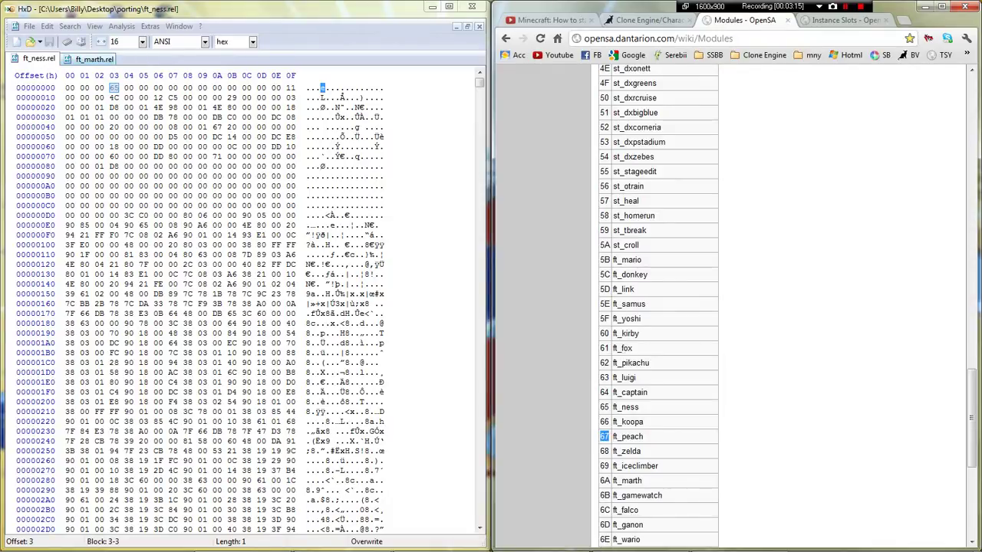
# Run a file comparison with ft_marth.rel as the source and ft_ness.rel as the target.
pyautogui.click(94, 59)
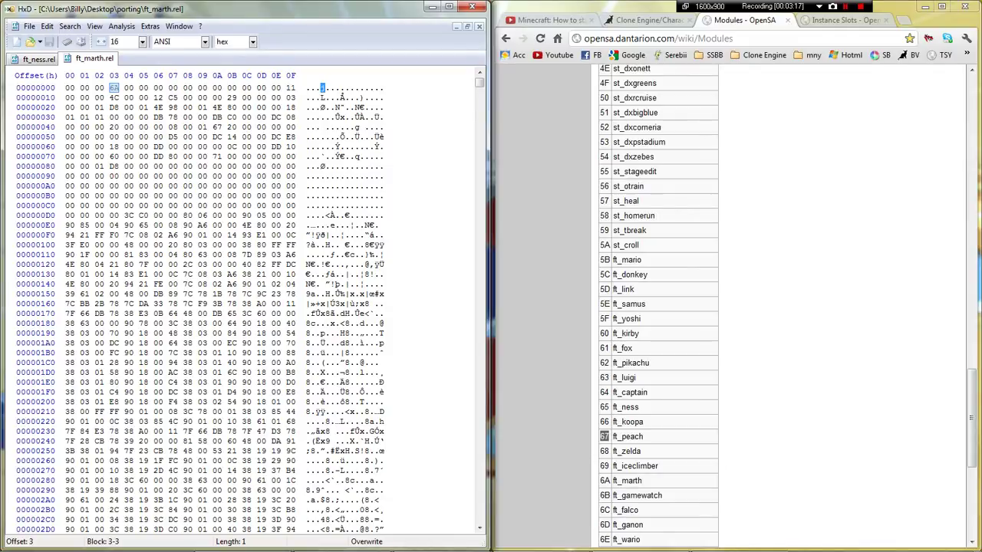
pyautogui.click(95, 26)
pyautogui.moveTo(69, 26)
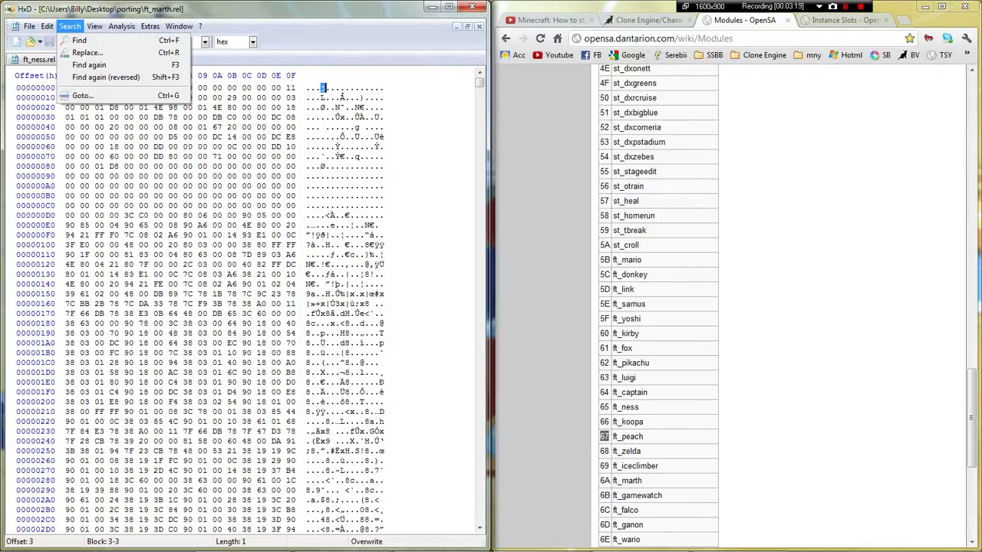
pyautogui.press('Right')
pyautogui.press('Right')
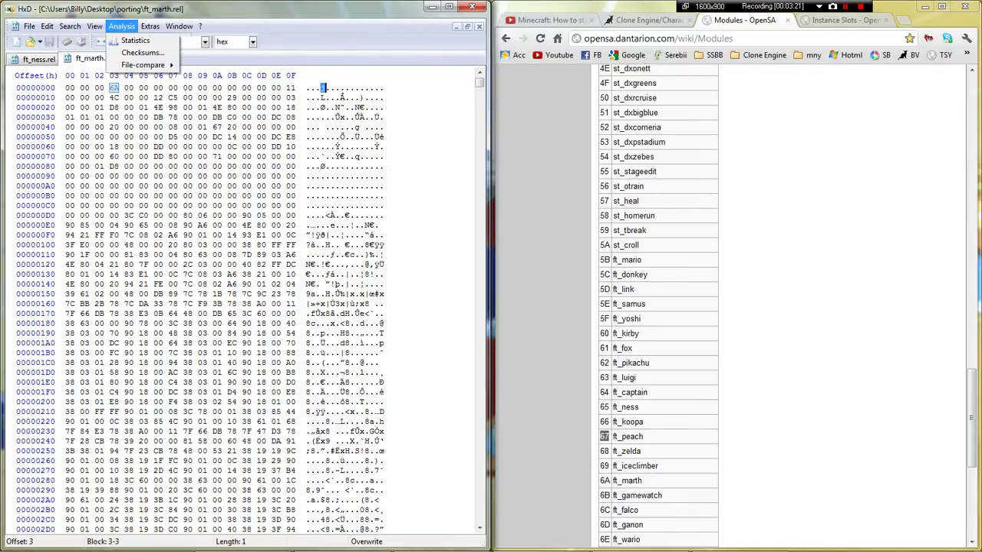
pyautogui.press('Left')
pyautogui.press('Left')
pyautogui.press('Right')
pyautogui.press('Right')
pyautogui.press('Down')
pyautogui.press('Down')
pyautogui.press('Down')
pyautogui.press('Right')
pyautogui.press('Return')
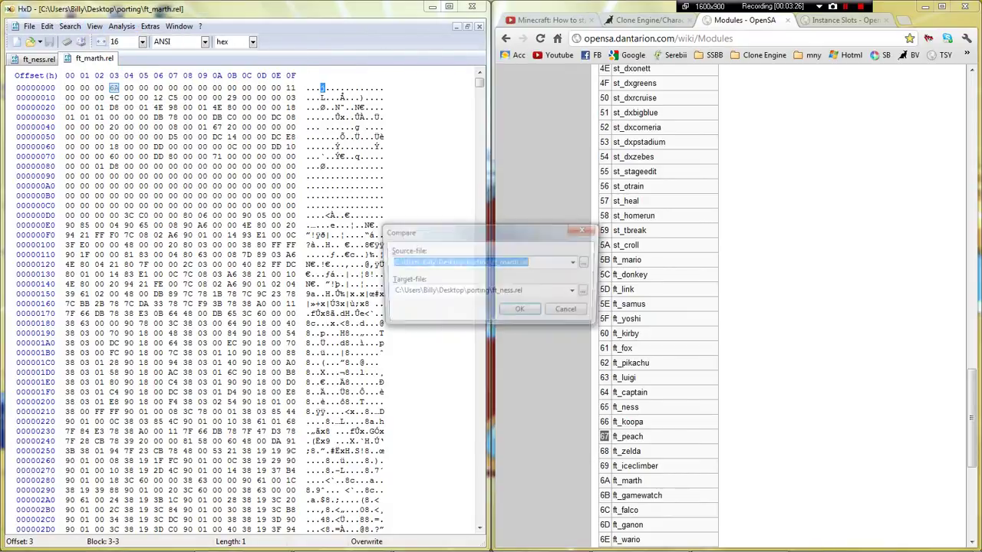
pyautogui.press('Return')
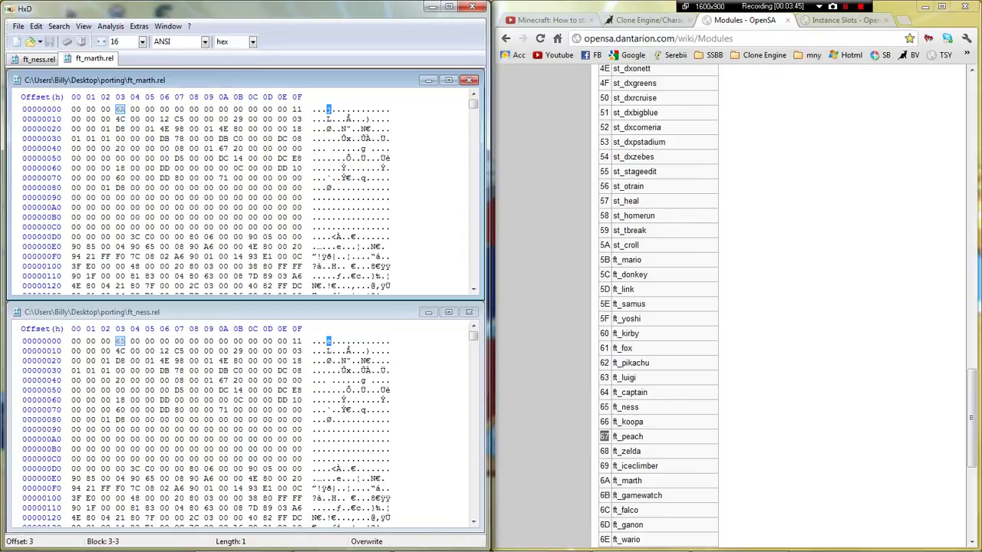
# Overwrite the module ID byte at offset 3 of ft_marth.rel with 67, the ft_peach ID.
pyautogui.click(117, 109)
pyautogui.write('67')
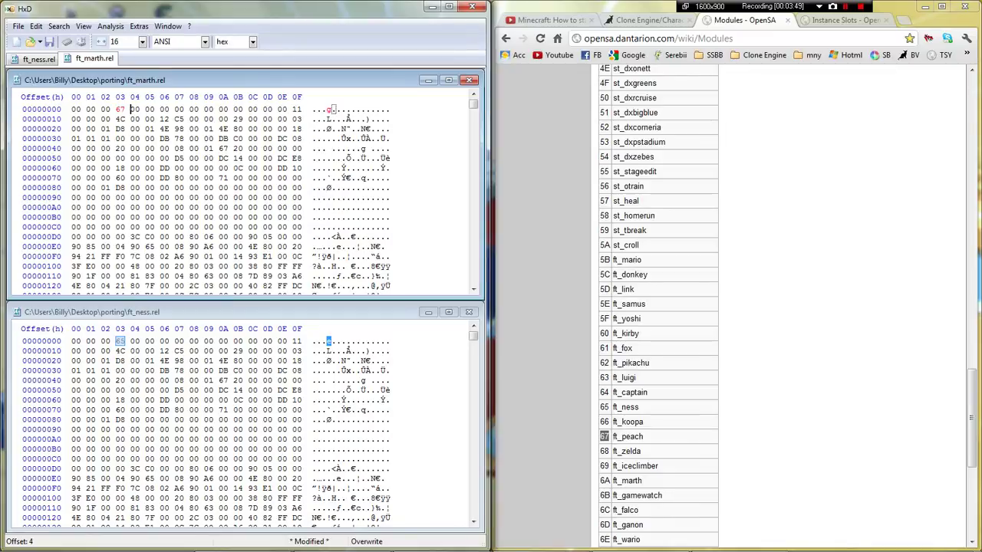
# Go to the next difference between ft_marth.rel and ft_ness.rel after the module ID byte.
pyautogui.hotkey('alt', 'v')
pyautogui.press('Left')
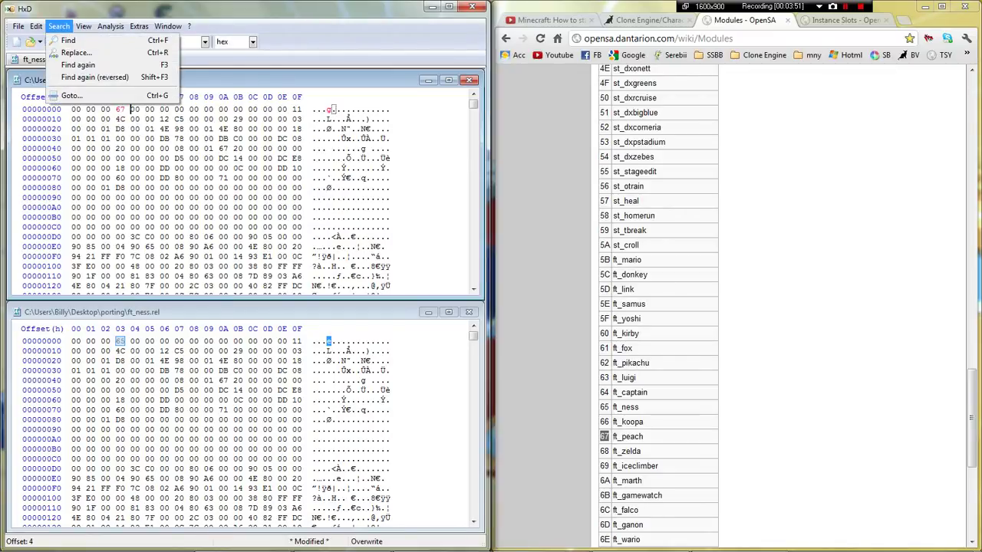
pyautogui.press('Right')
pyautogui.press('Right')
pyautogui.press('Down')
pyautogui.press('Down')
pyautogui.press('Right')
pyautogui.press('Down')
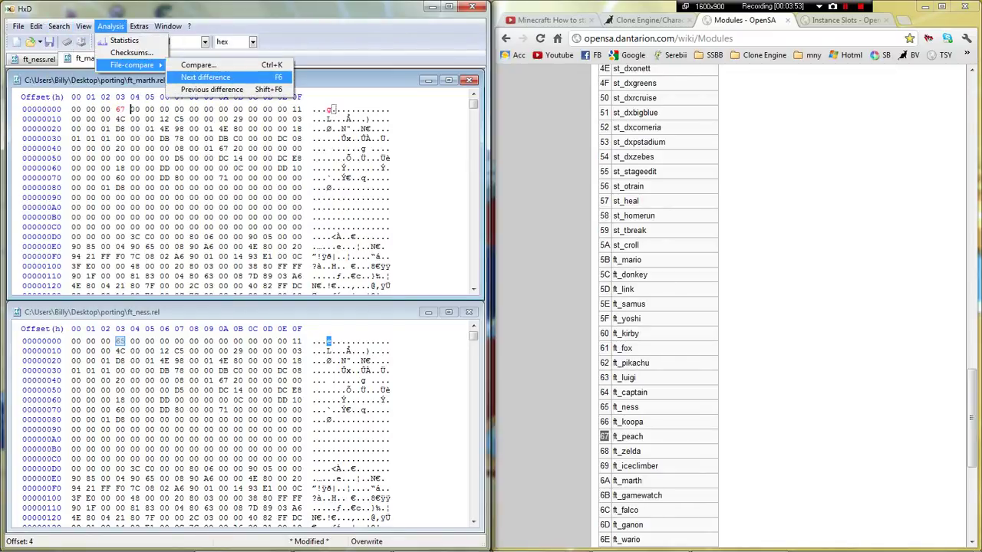
pyautogui.press('Return')
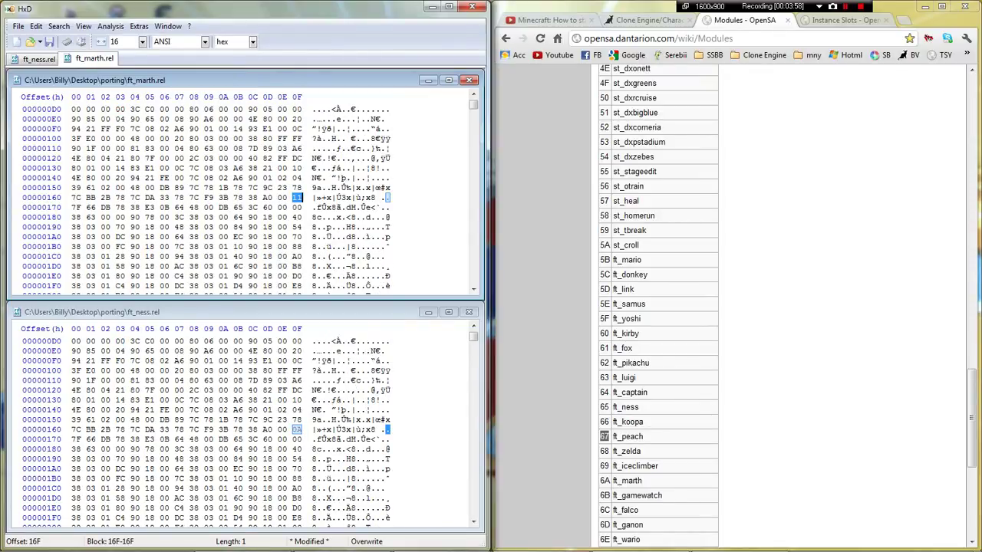
# Look up PEACH on the OpenSA Instance Slots page and overwrite the byte at offset 16F of ft_marth.rel with 0C.
pyautogui.click(844, 20)
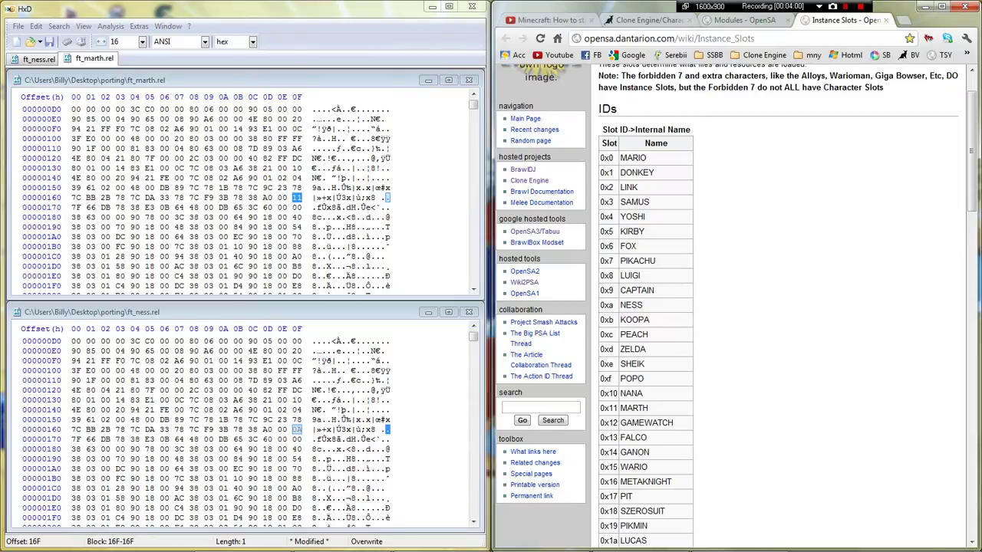
pyautogui.doubleClick(631, 304)
pyautogui.click(630, 305)
pyautogui.click(293, 198)
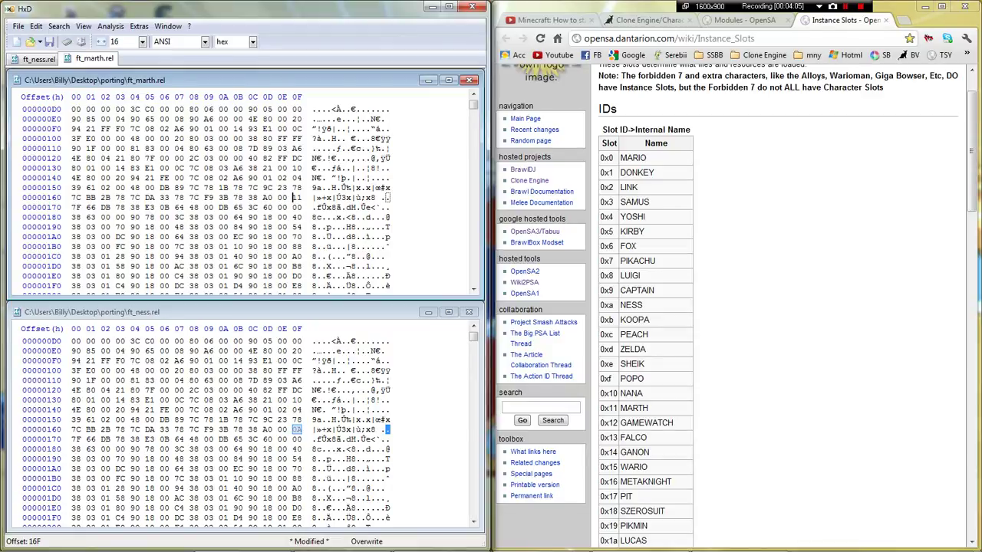
pyautogui.write('0c')
# Overwrite the next five differing bytes in ft_marth.rel, at offsets 237, 18AF, A507, A56F and A5CB, with 0C.
pyautogui.press('F6')
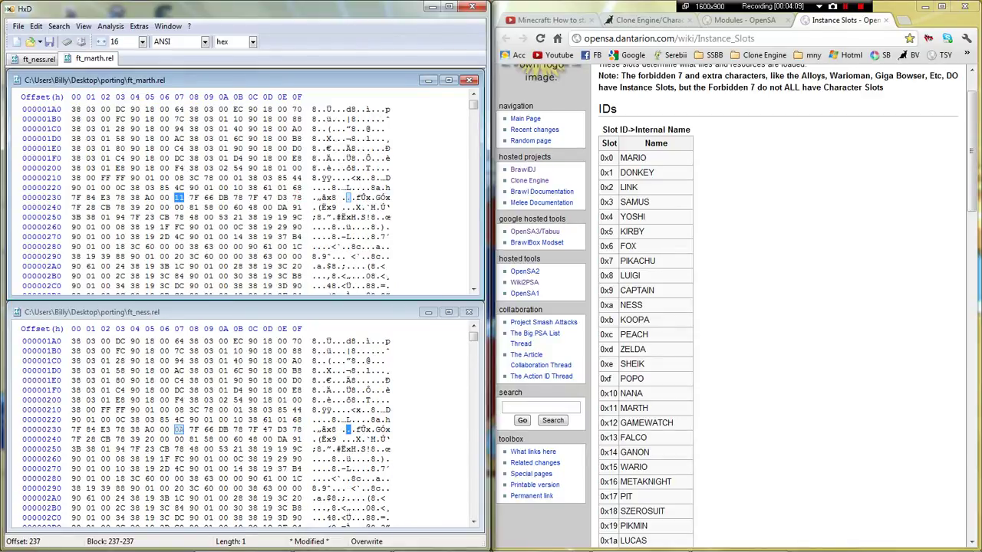
pyautogui.write('0C')
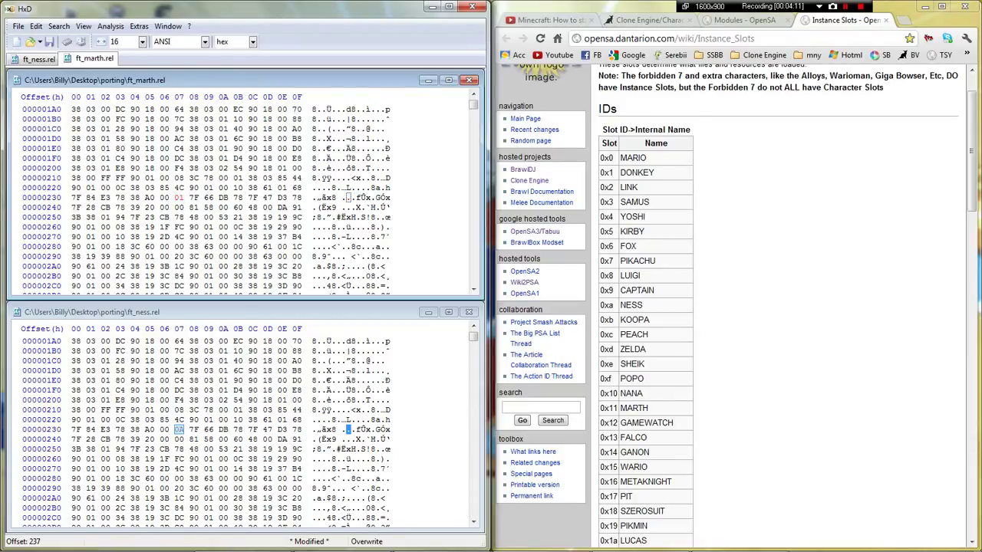
pyautogui.press('F3')
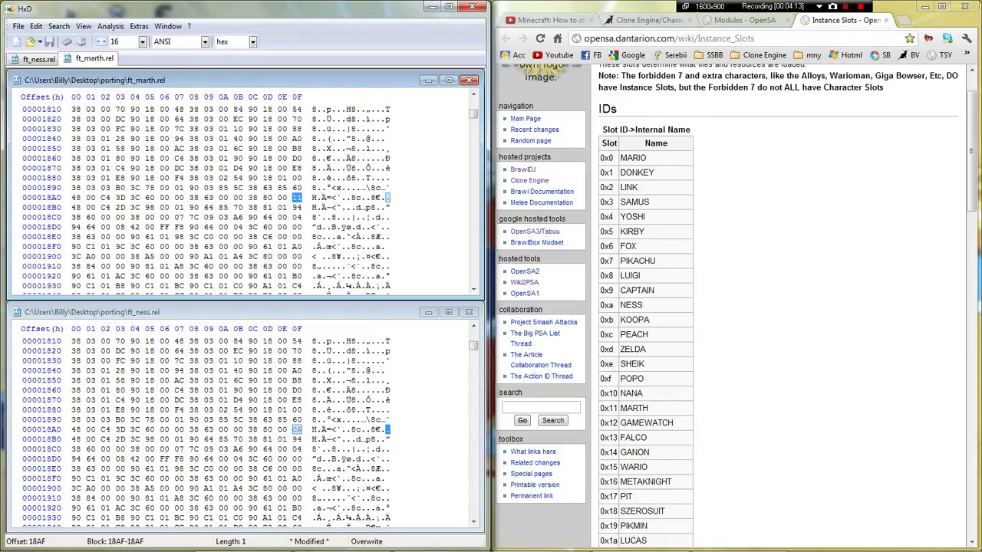
pyautogui.write('0C')
pyautogui.press('F3')
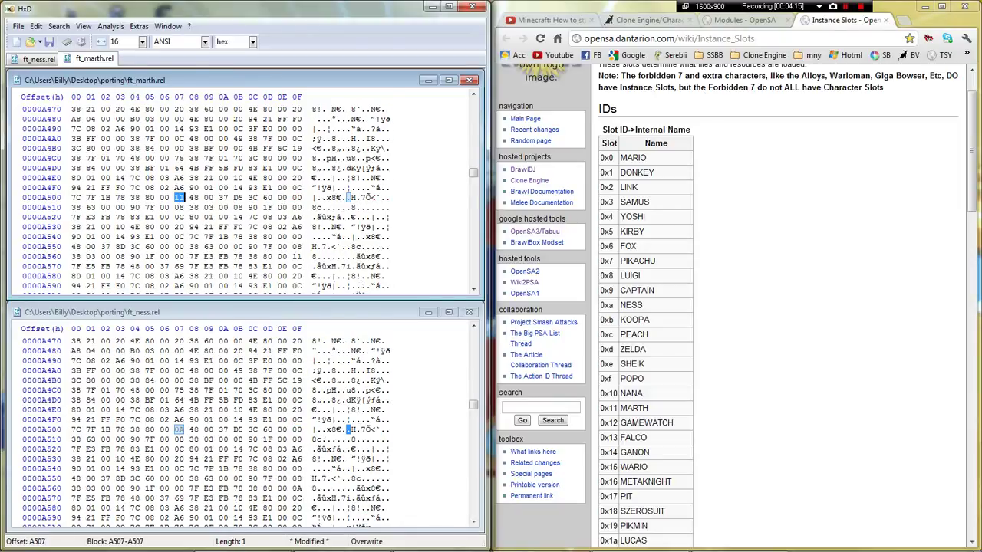
pyautogui.write('0C')
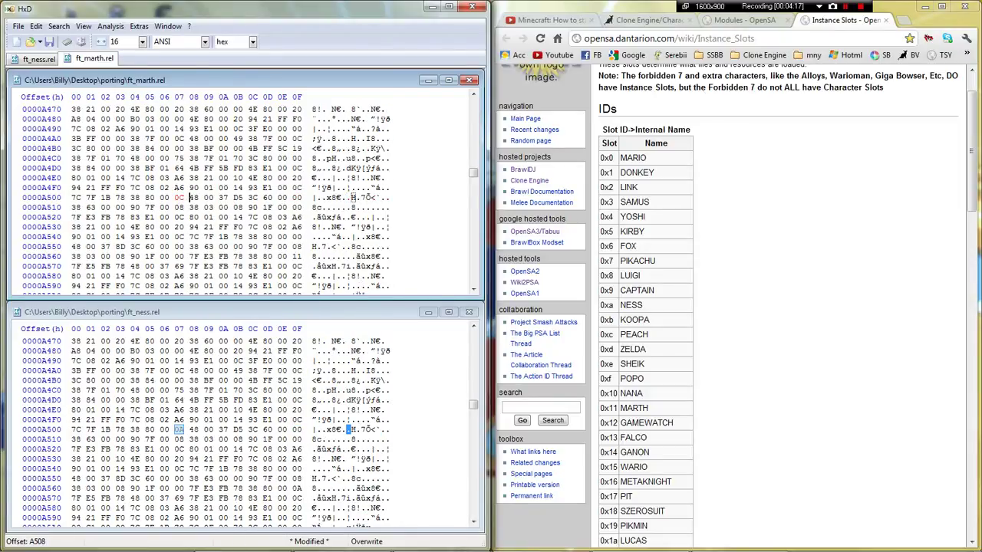
pyautogui.press('F3')
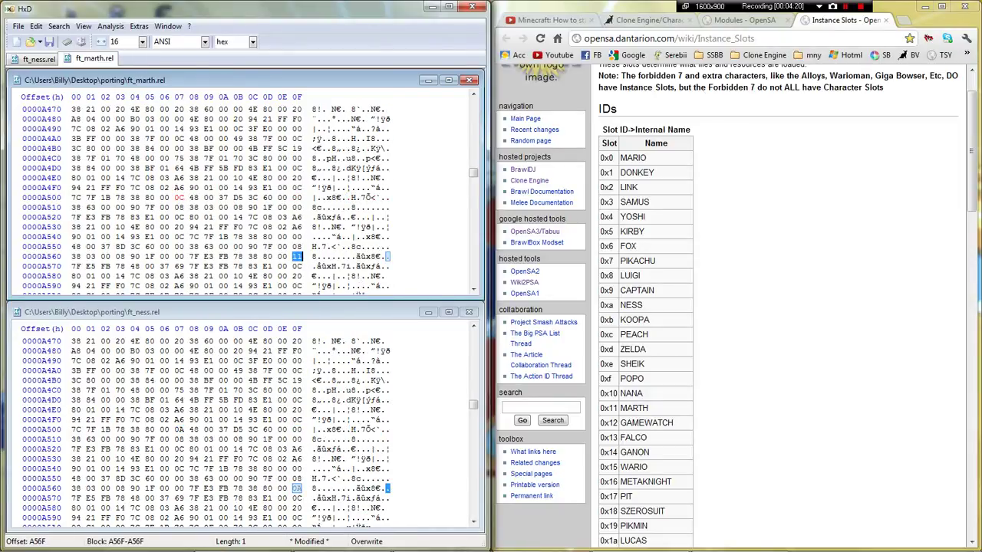
pyautogui.write('0C')
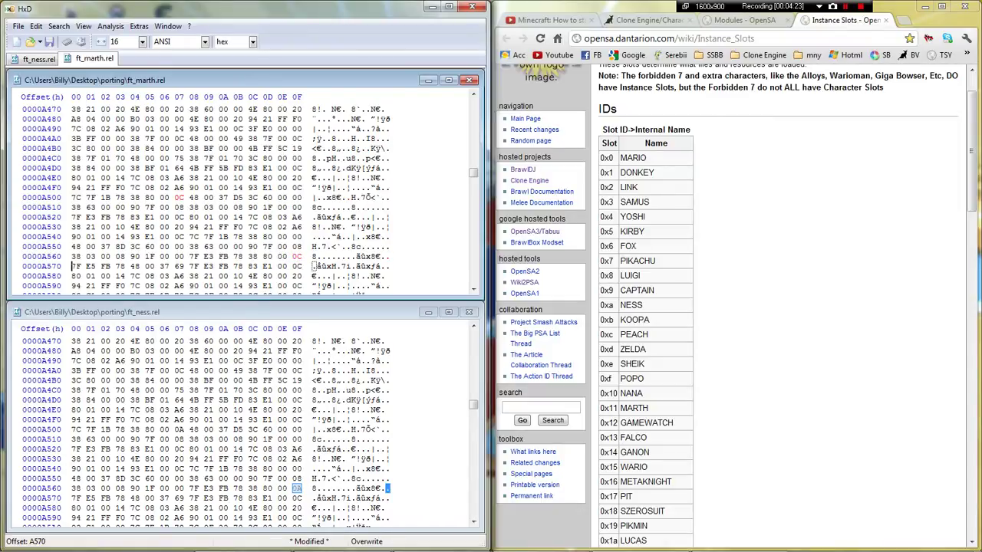
pyautogui.press('F3')
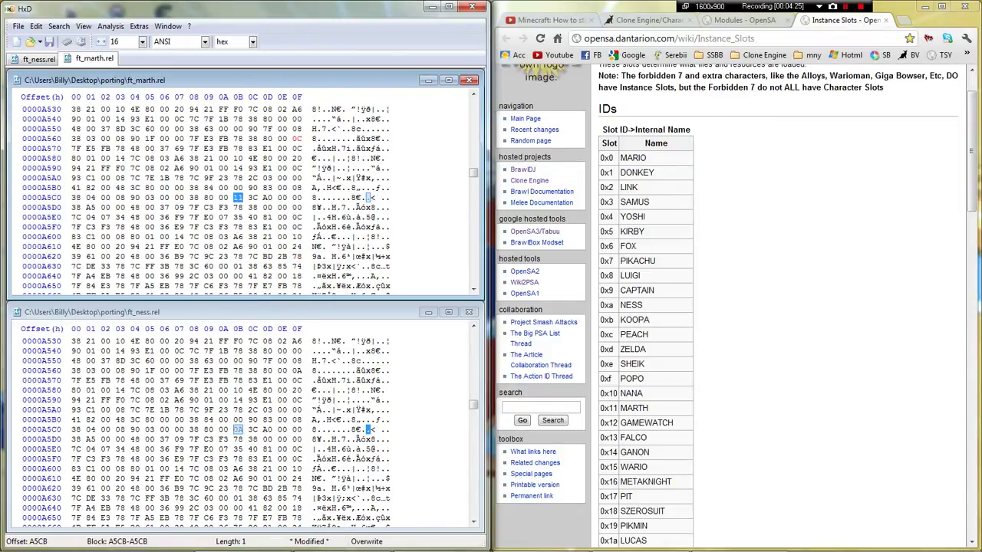
pyautogui.write('0C')
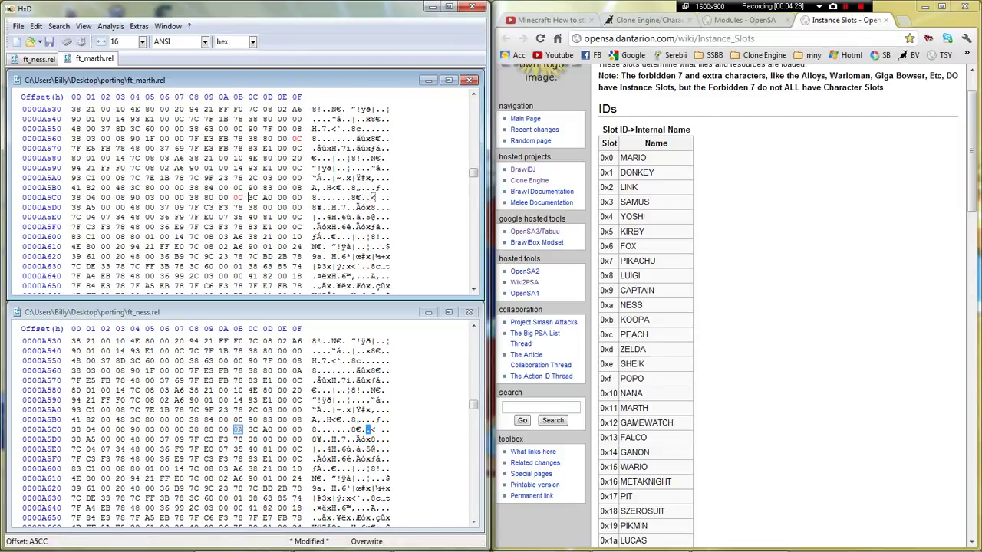
# Overwrite the differing byte at offset 14E8B with 67, the ft_peach module ID, and check for further differences.
pyautogui.press('F3')
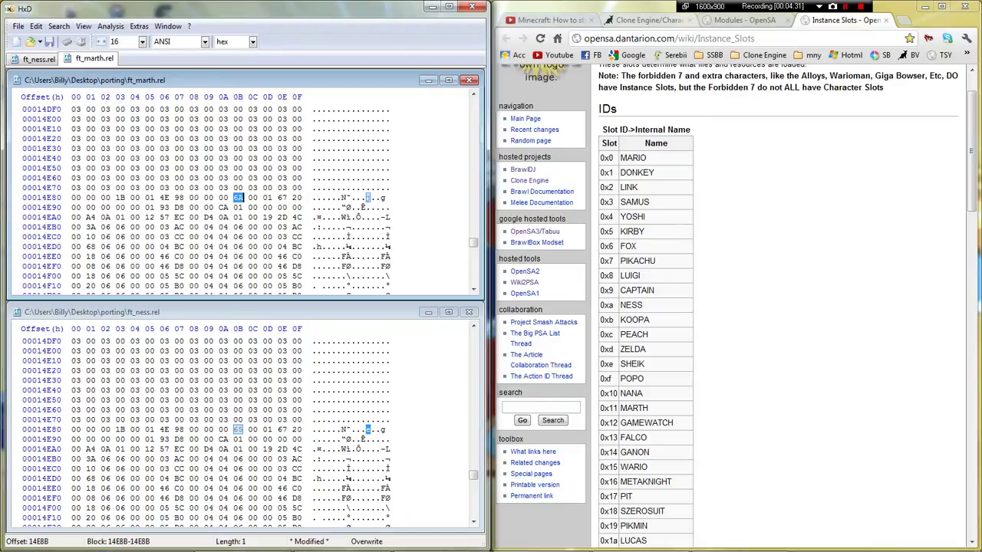
pyautogui.click(744, 20)
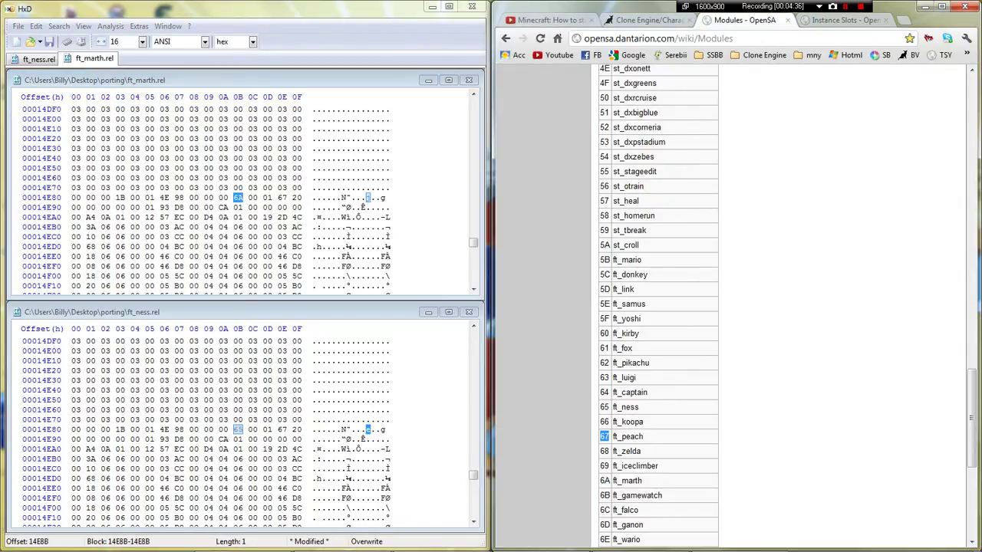
pyautogui.click(234, 197)
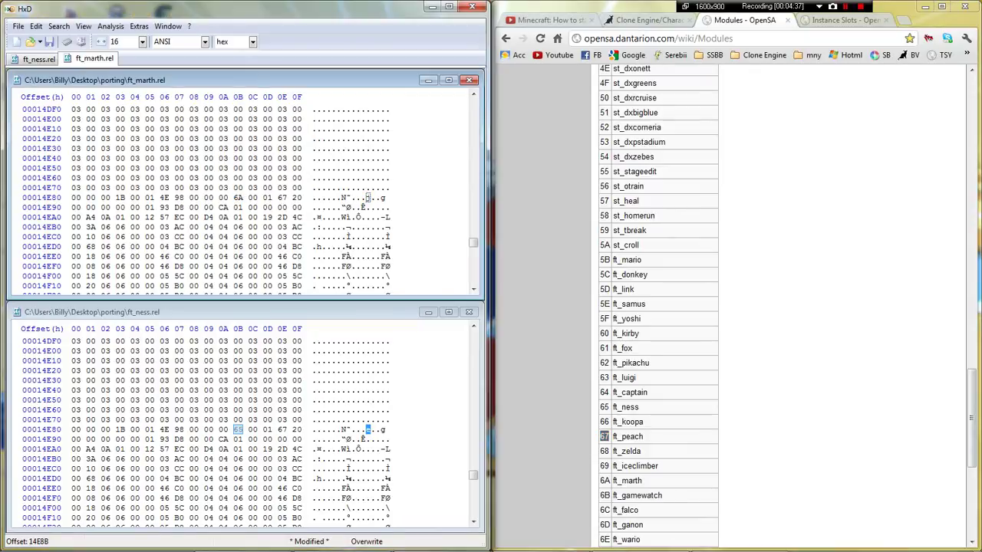
pyautogui.write('67')
pyautogui.press('F6')
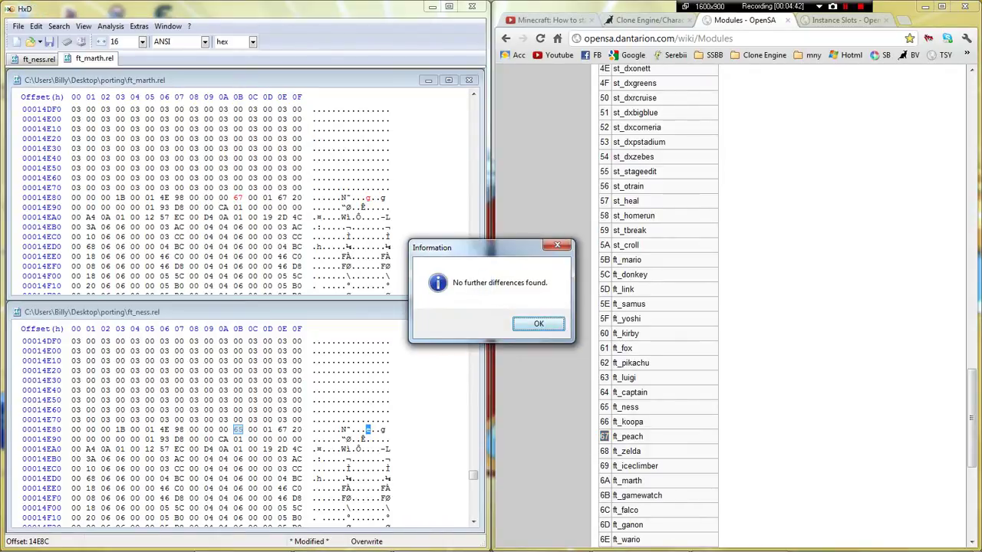
pyautogui.press('Return')
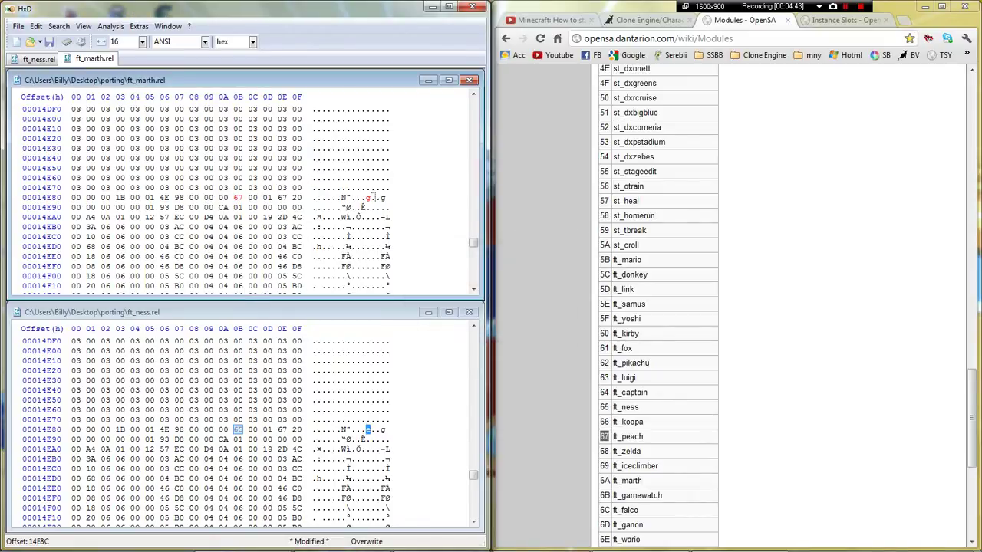
# Save the edited Marth module under the new name ft_peach in the porting folder.
pyautogui.click(18, 26)
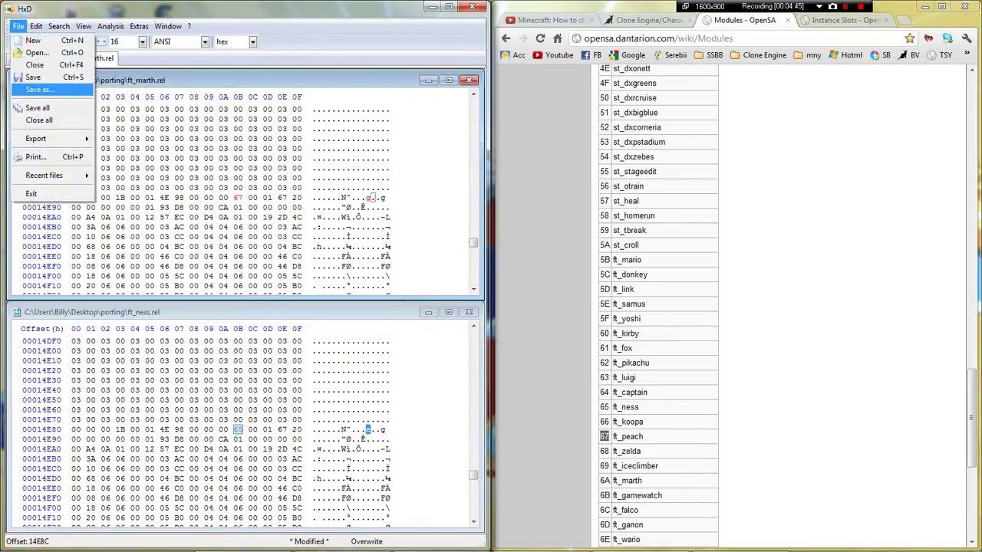
pyautogui.click(39, 89)
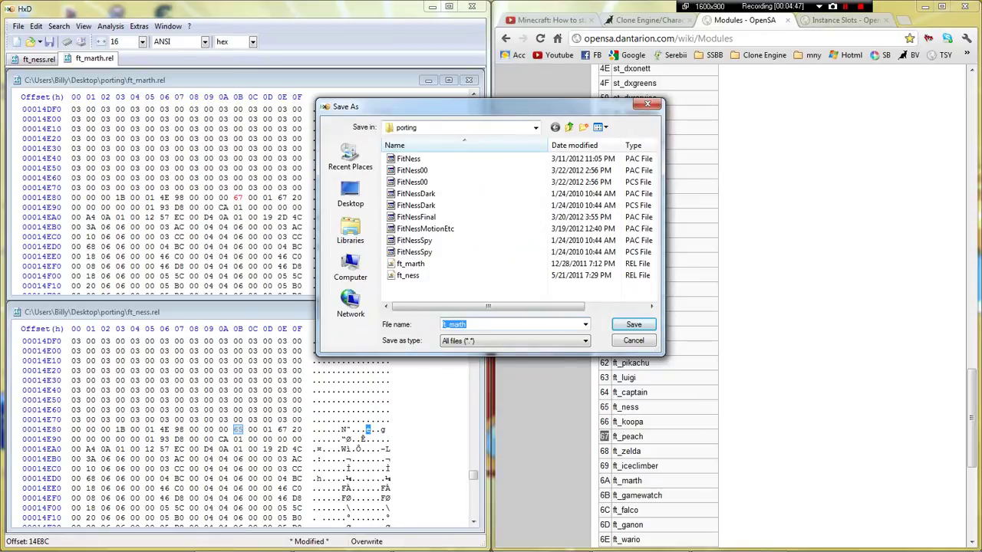
pyautogui.write('ft')
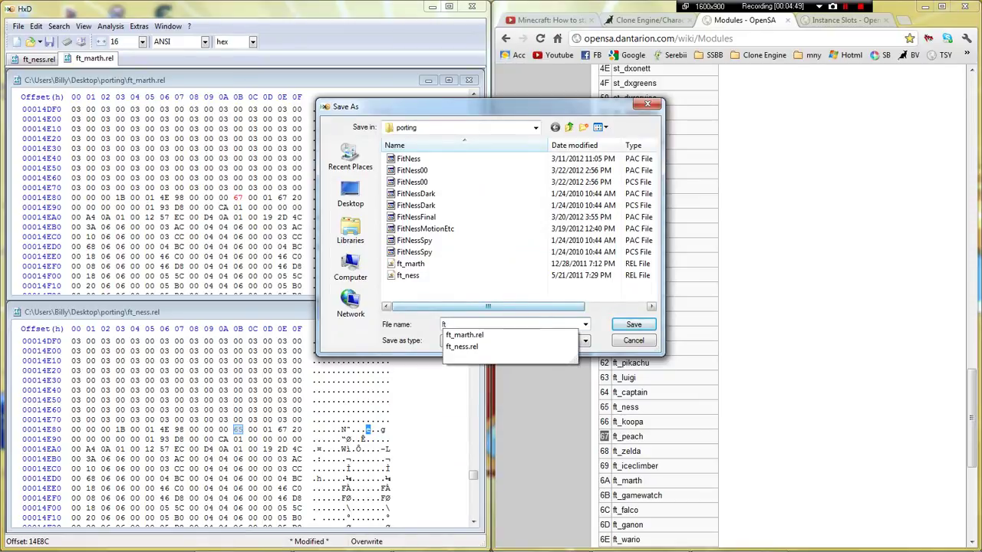
pyautogui.write('_p')
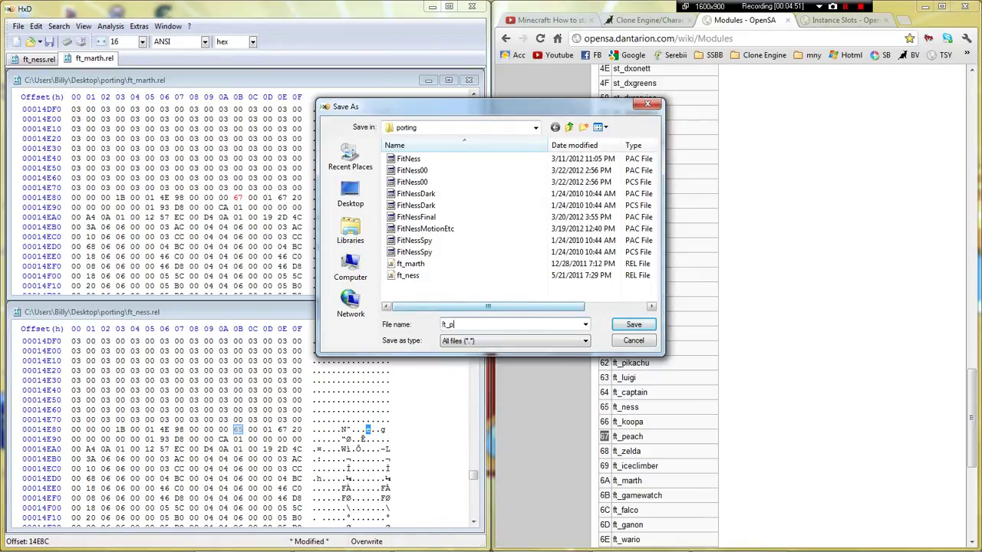
pyautogui.write('each')
pyautogui.press('Return')
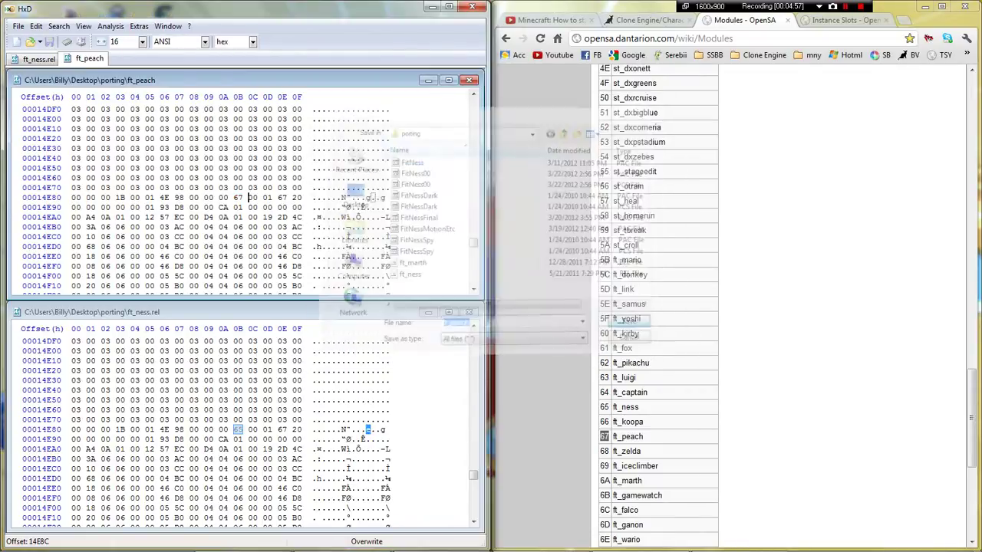
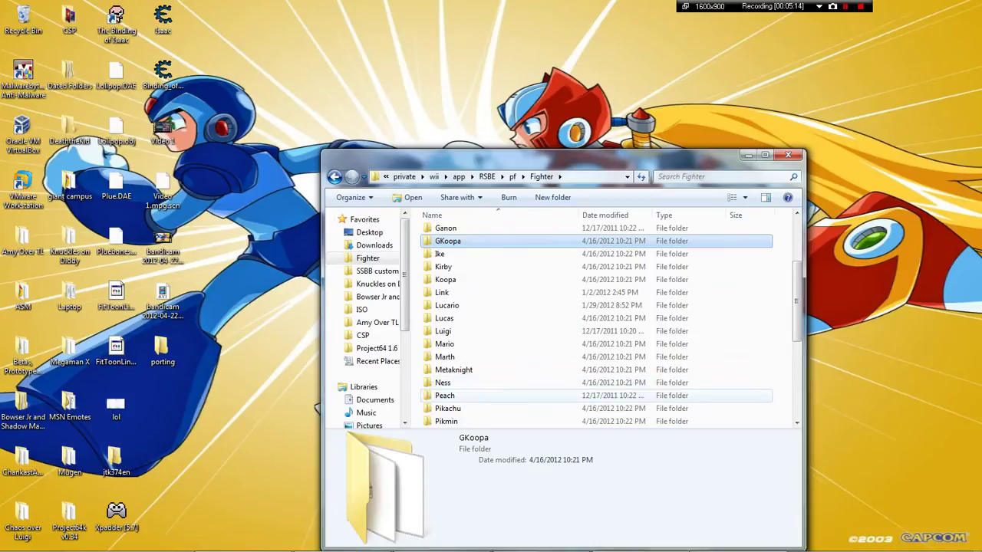
# Copy the nine FitNess PAC and PCS files from the porting folder into the Fighter\Peach folder.
pyautogui.doubleClick(445, 395)
pyautogui.moveTo(437, 159); pyautogui.dragTo(721, 155)
pyautogui.moveTo(498, 158); pyautogui.dragTo(197, 152)
pyautogui.click(151, 331)
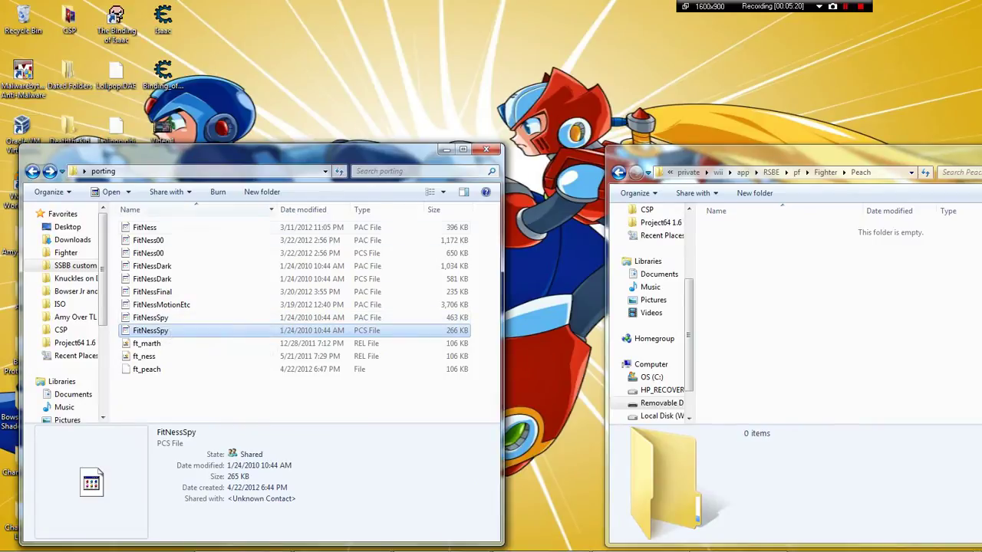
pyautogui.keyDown('shift'); pyautogui.click(144, 227); pyautogui.keyUp('shift')
pyautogui.moveTo(144, 227); pyautogui.dragTo(806, 295)
pyautogui.click(840, 302)
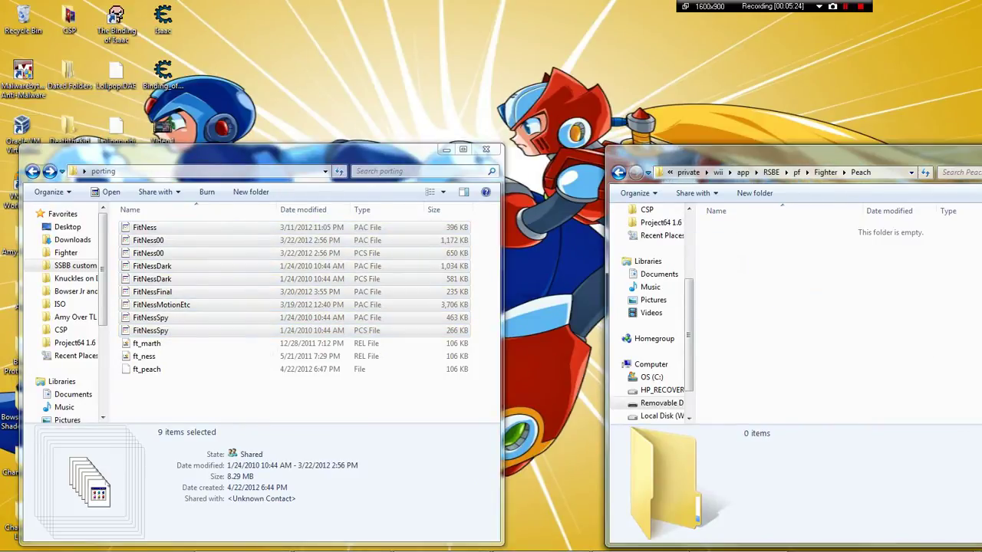
# Rename ft_peach in the porting folder to ft_peach.rel.
pyautogui.click(147, 369)
pyautogui.rightClick(155, 370)
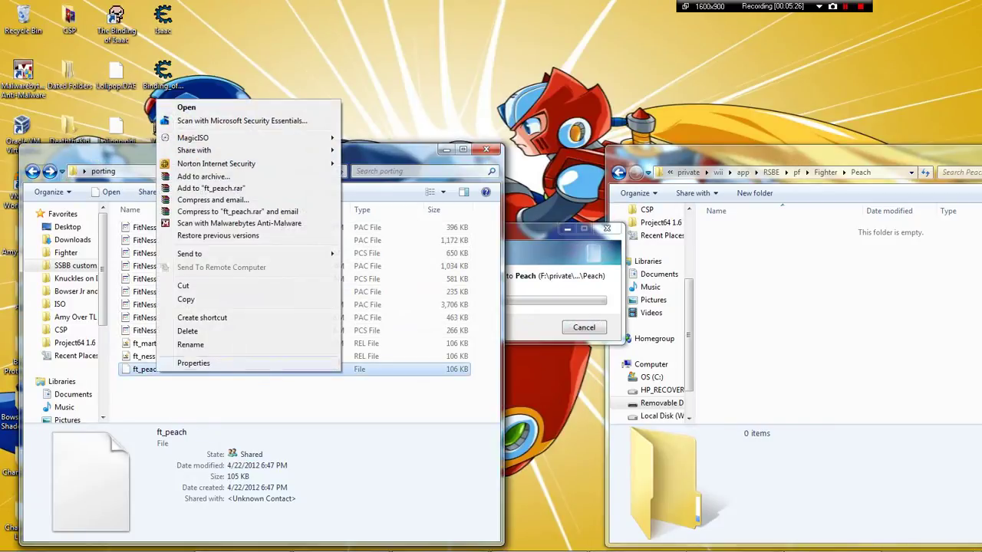
pyautogui.click(189, 344)
pyautogui.press('End')
pyautogui.write('.')
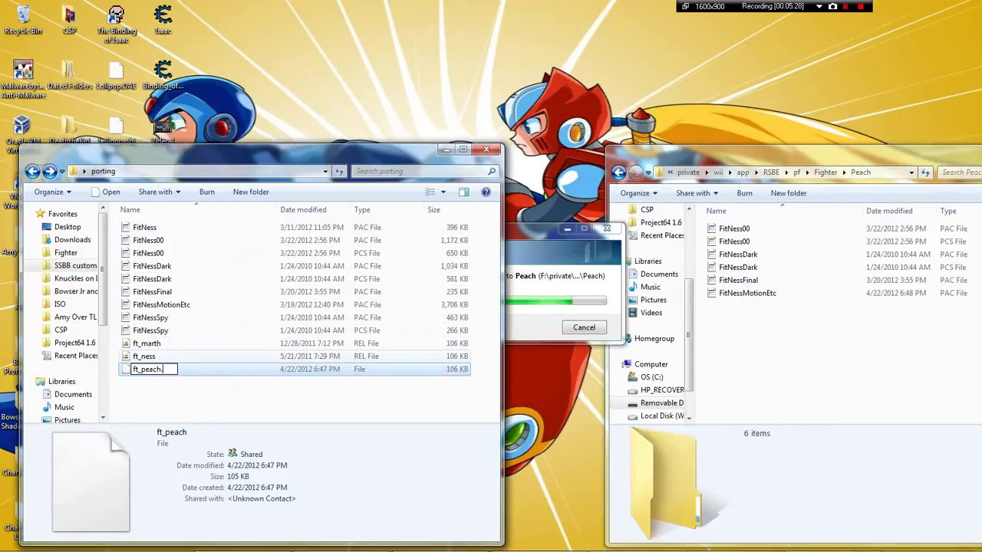
pyautogui.write('rel')
pyautogui.press('Return')
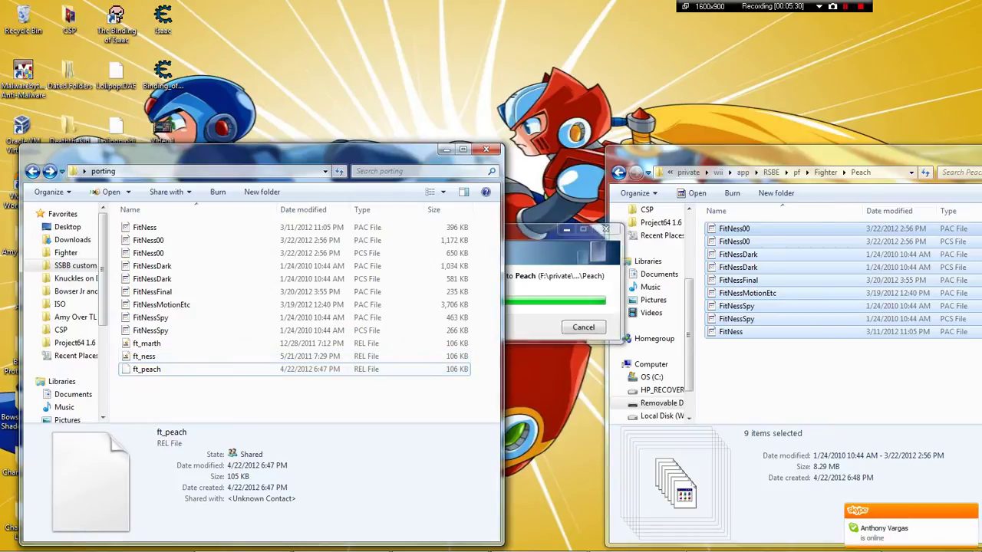
# Rename the FitNess PAC file in the Peach folder to FitPeach.
pyautogui.click(736, 331)
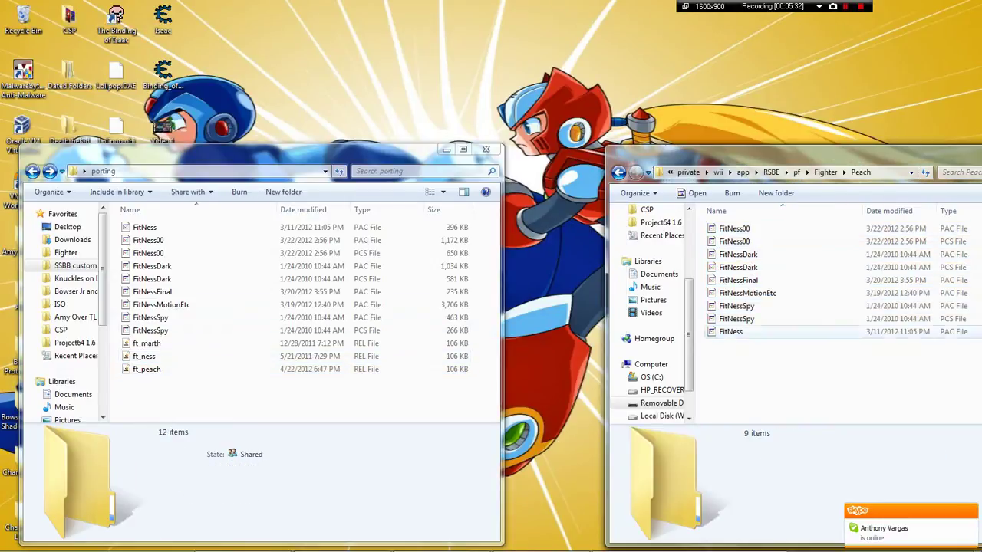
pyautogui.rightClick(741, 331)
pyautogui.click(774, 305)
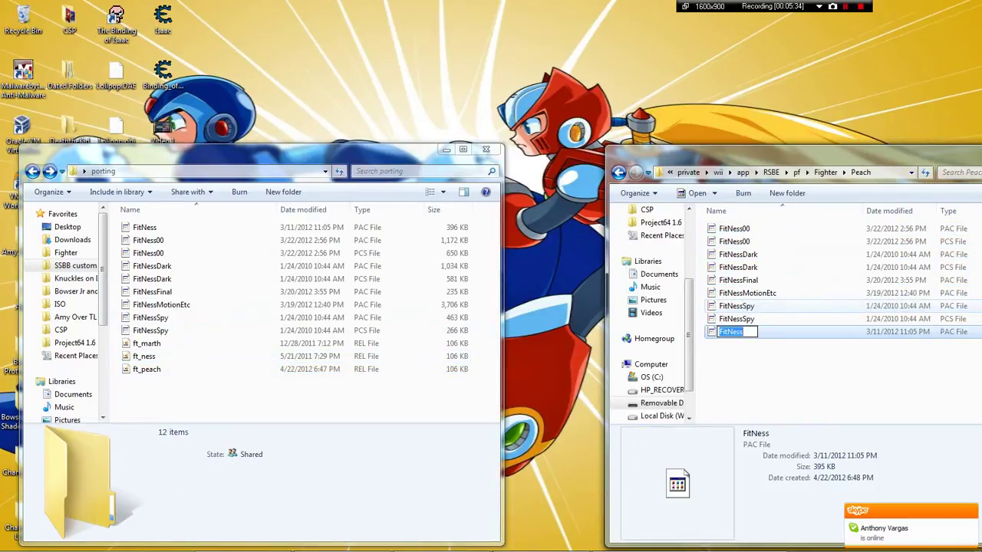
pyautogui.write('FitPeach')
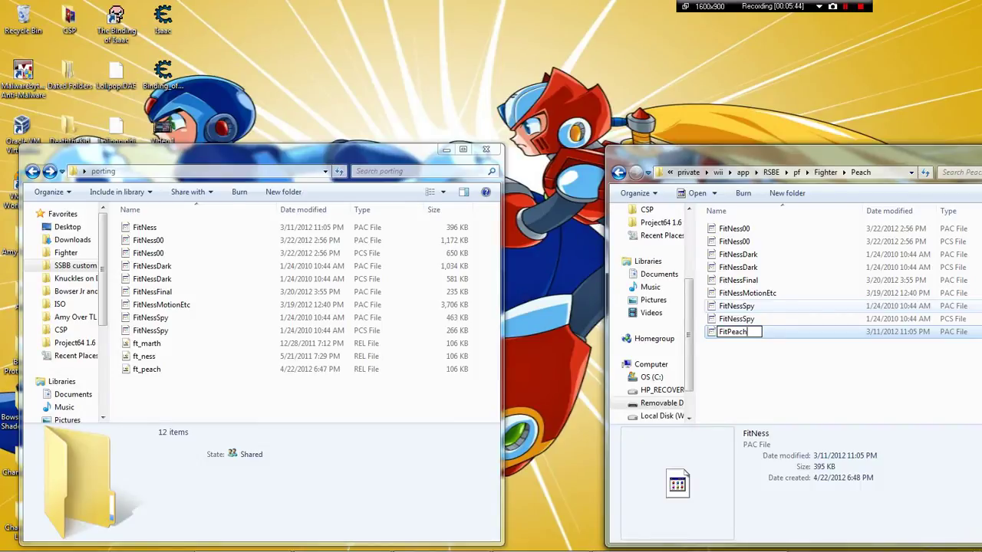
# Rename the FitNess00 PAC and PCS files in the Peach folder to FitPeach00.
pyautogui.hotkey('ctrl', 'a')
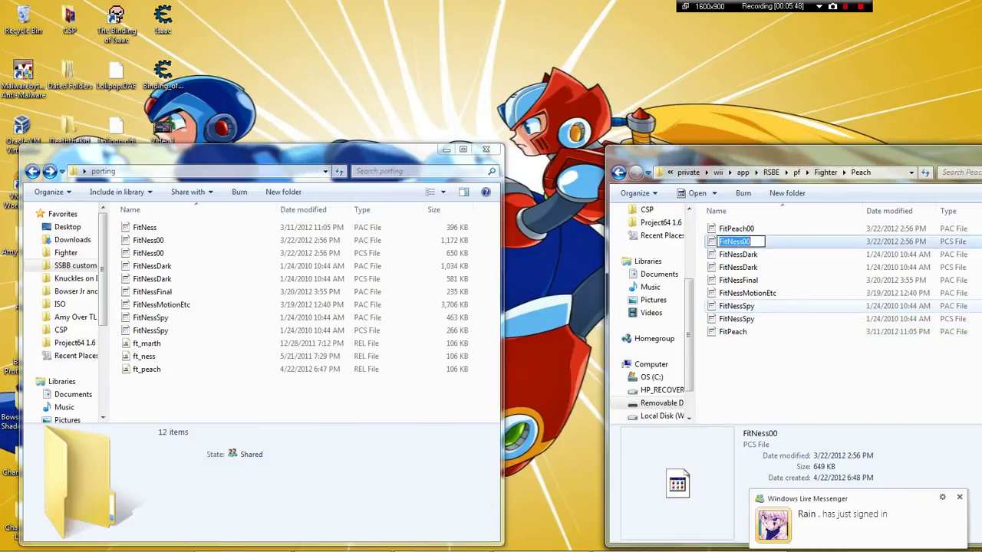
pyautogui.hotkey('ctrl', 'v')
pyautogui.write('00')
pyautogui.press('Tab')
# Rename the FitNessDark PAC and PCS files in the Peach folder to FitPeachDark.
pyautogui.hotkey('ctrl', 'v')
pyautogui.write('Dark')
pyautogui.press('Tab')
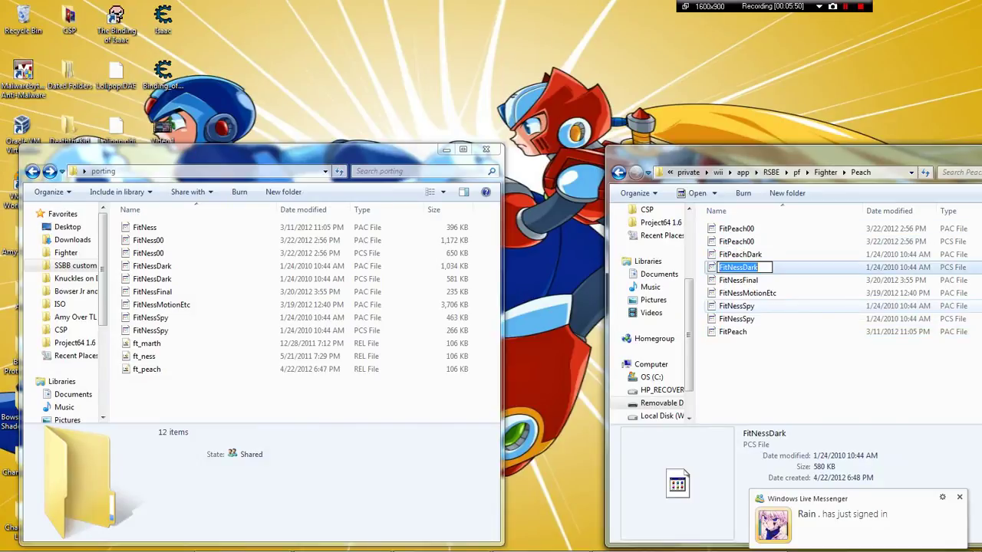
pyautogui.hotkey('ctrl', 'v')
pyautogui.write('Dark')
pyautogui.press('Tab')
# Rename the FitNessFinal PAC file in the Peach folder to FitPeachFinal.
pyautogui.hotkey('ctrl', 'v')
pyautogui.write('Final')
pyautogui.press('Tab')
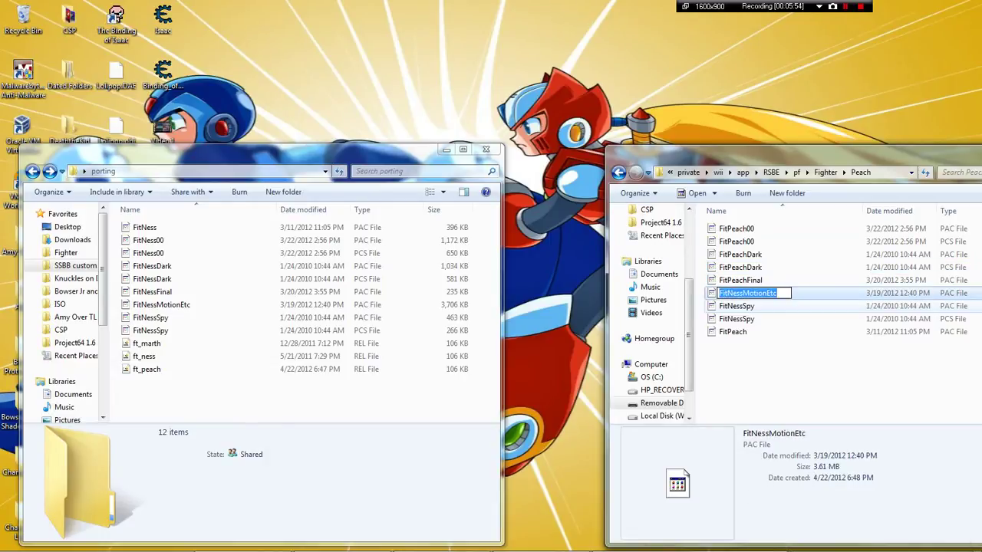
# Rename the FitNessMotionEtc PAC file to FitPeachMotionEtc by replacing only the FitNess part of its name.
pyautogui.press('Left')
pyautogui.press('Left')
pyautogui.press('Left')
pyautogui.press('Left')
pyautogui.press('Left')
pyautogui.press('Left')
pyautogui.press('Left')
pyautogui.press('Left')
pyautogui.press('Left')
pyautogui.press('Right')
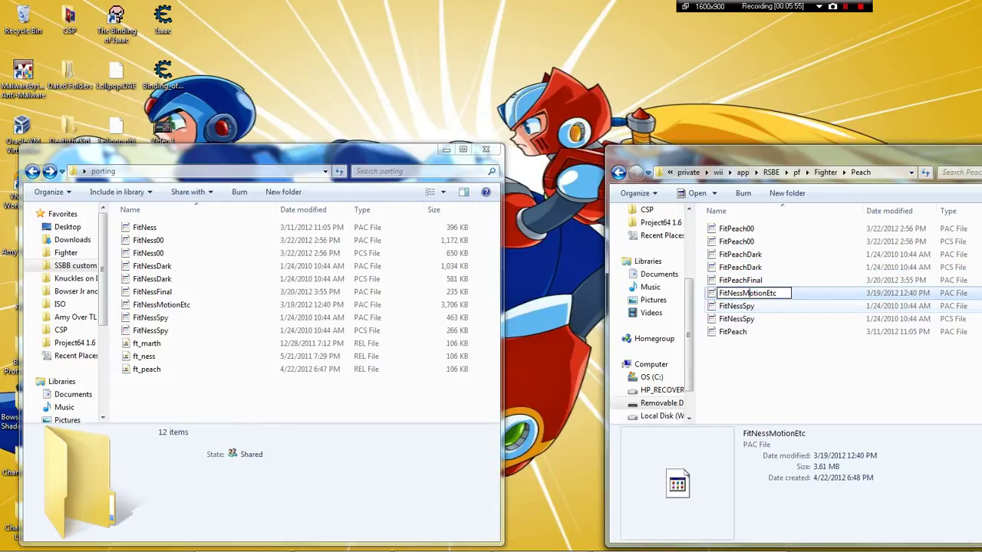
pyautogui.press('BackSpace')
pyautogui.press('BackSpace')
pyautogui.press('BackSpace')
pyautogui.press('BackSpace')
pyautogui.press('BackSpace')
pyautogui.press('BackSpace')
pyautogui.press('BackSpace')
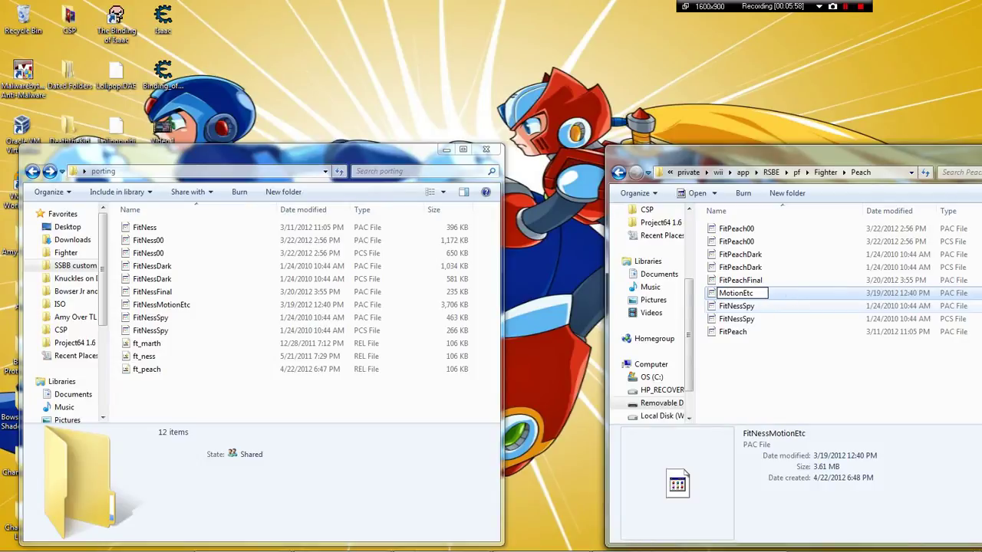
pyautogui.hotkey('ctrl', 'v')
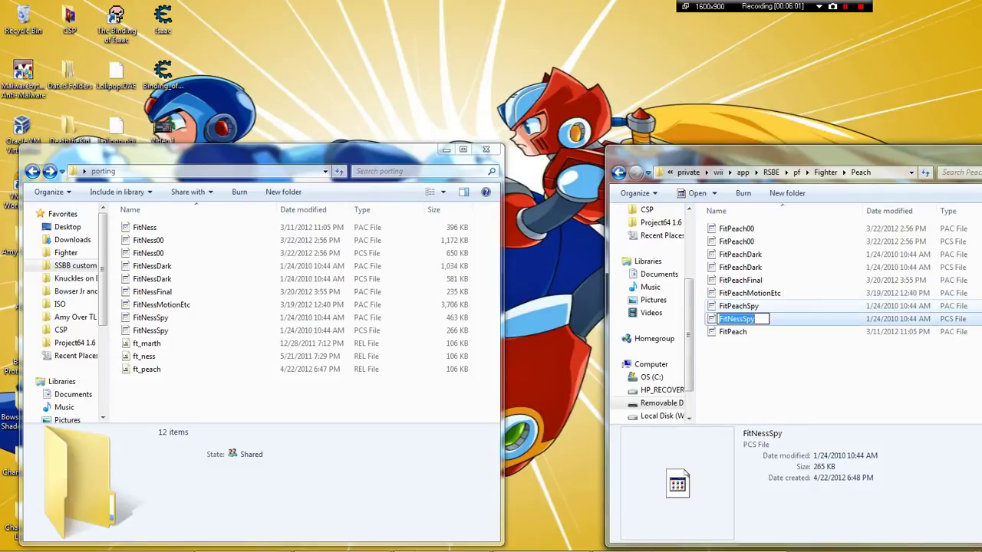
# Rename the FitNessSpy PAC and PCS files in the Peach folder to FitPeachSpy.
pyautogui.write('FitPeach')
pyautogui.write('Spy')
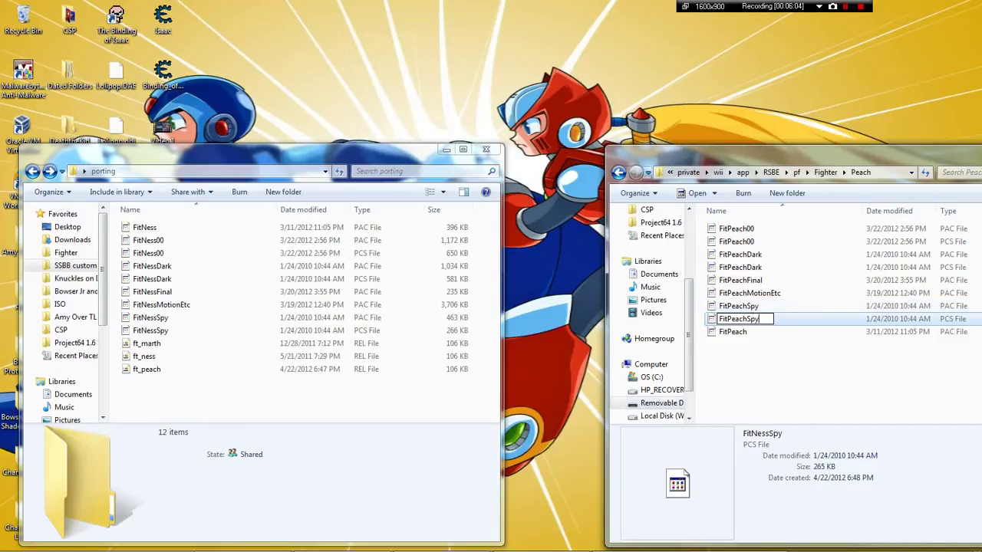
pyautogui.click(699, 305)
# Copy the ft_peach REL file from the porting folder into the pf\Module folder on the removable drive.
pyautogui.scroll(3, 652, 307)
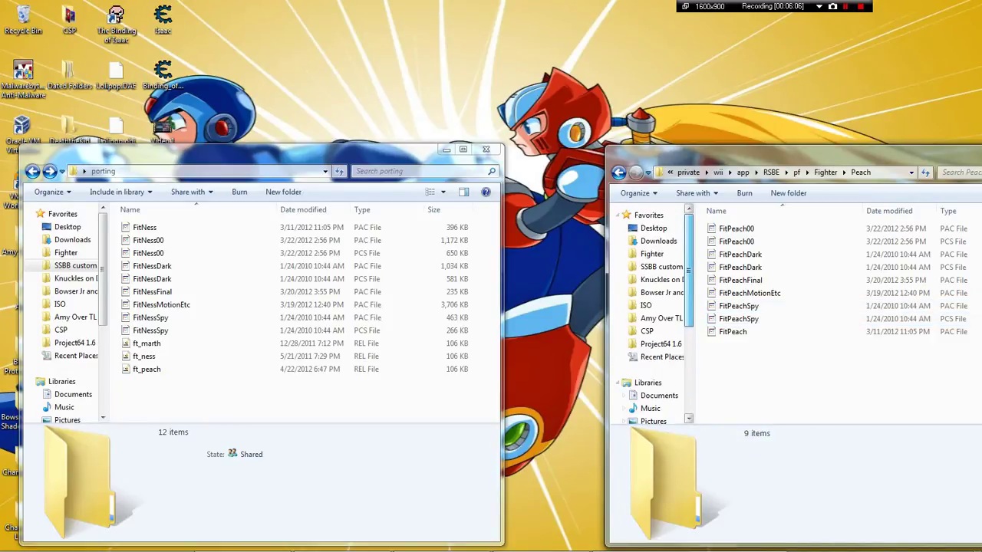
pyautogui.click(806, 172)
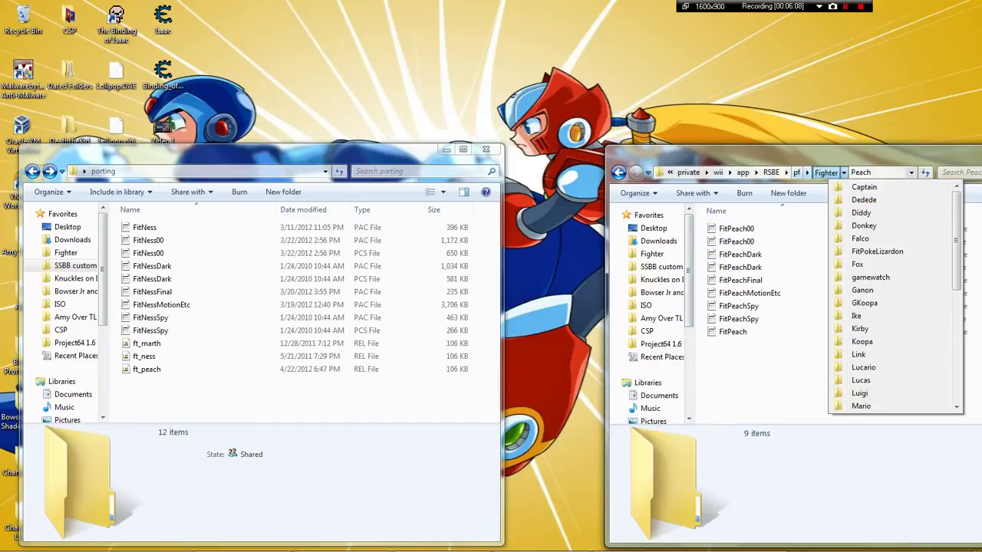
pyautogui.click(832, 264)
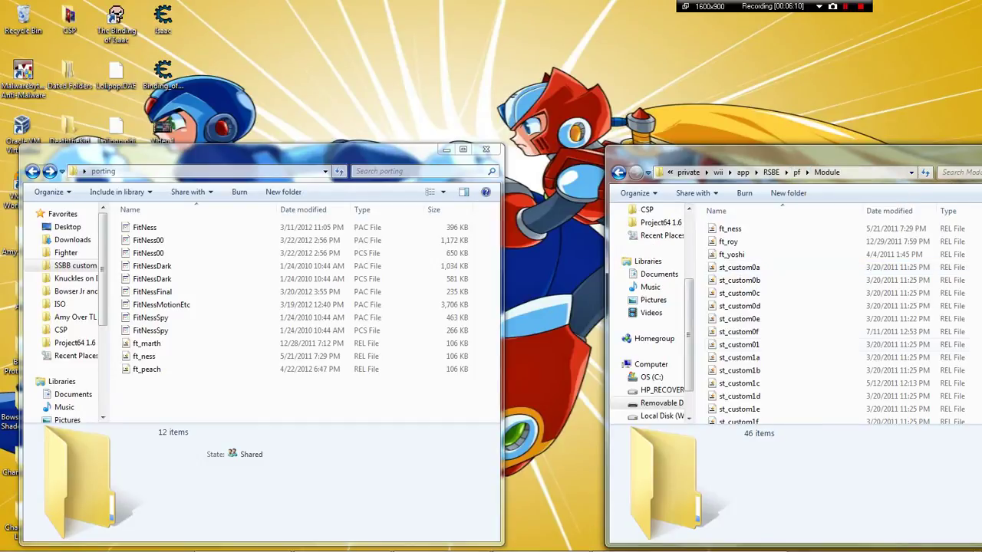
pyautogui.click(147, 368)
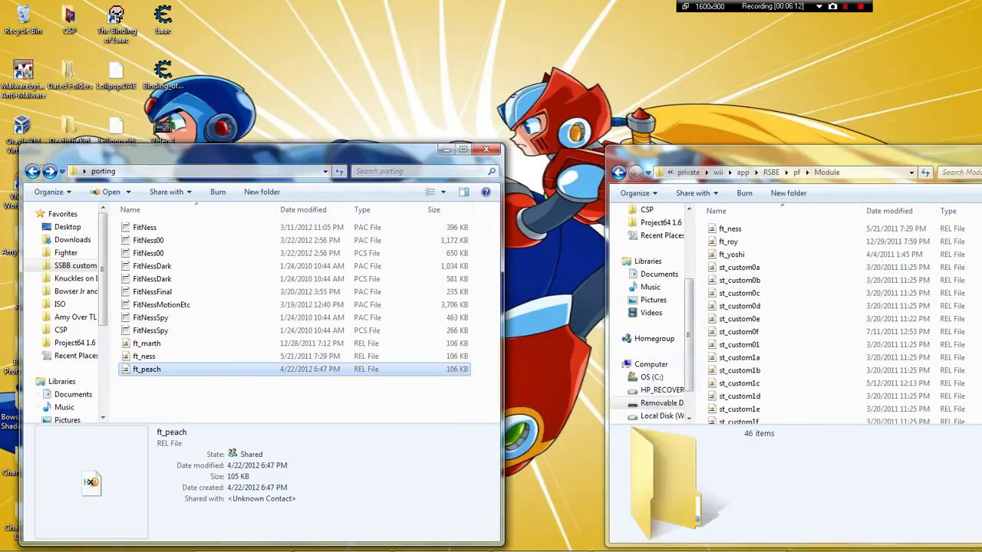
pyautogui.moveTo(656, 410); pyautogui.dragTo(819, 320)
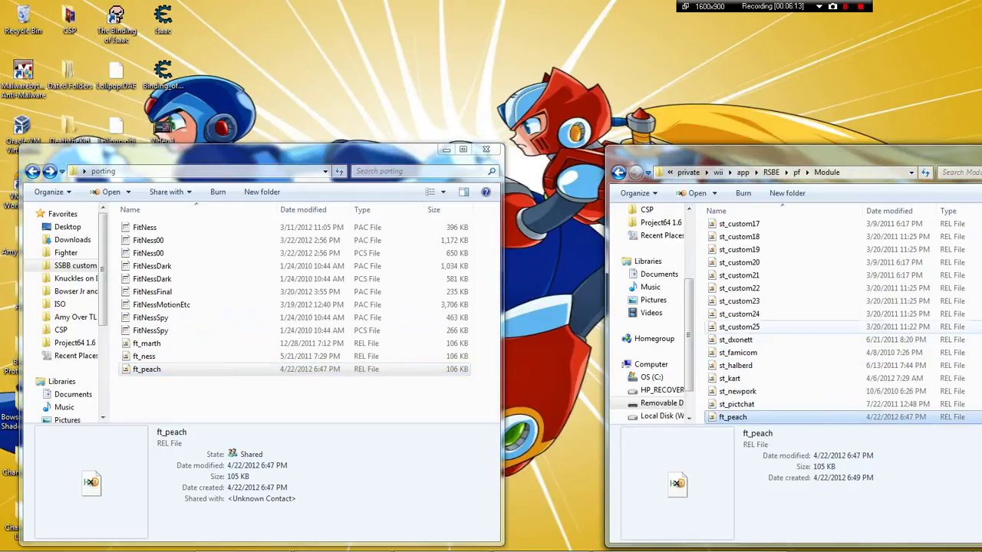
# Try to launch Pinnacle Studio.
pyautogui.moveTo(98, 549)
pyautogui.click(154, 543)
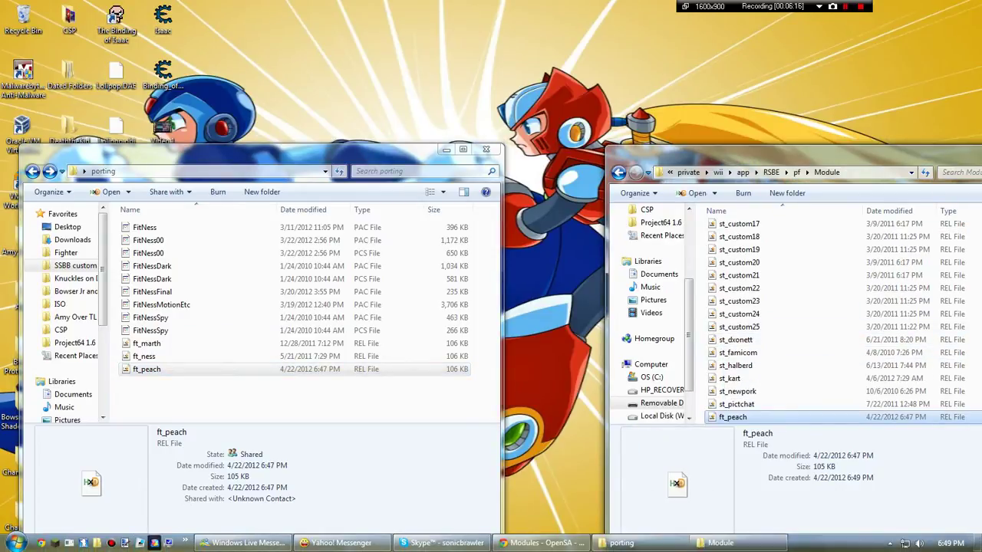
pyautogui.click(154, 543)
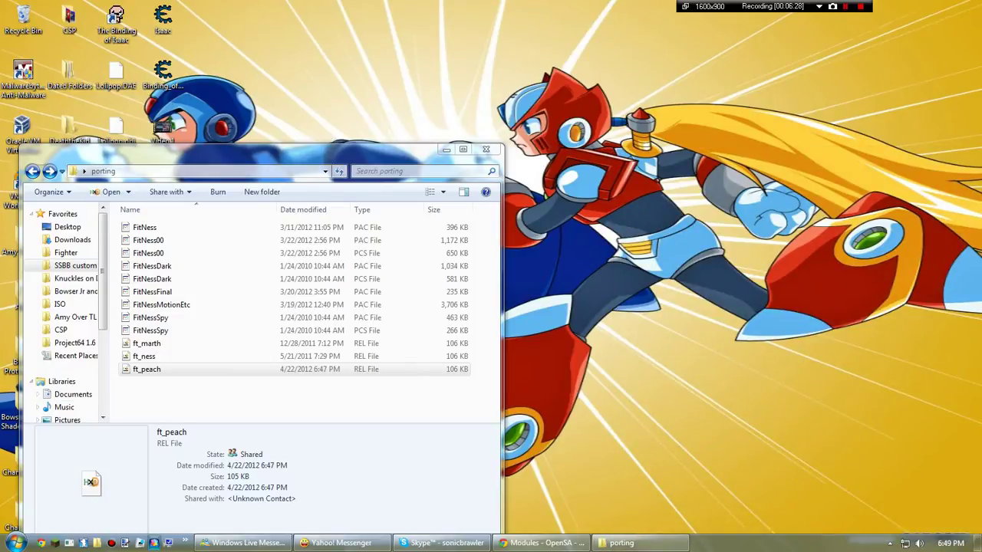
pyautogui.click(168, 543)
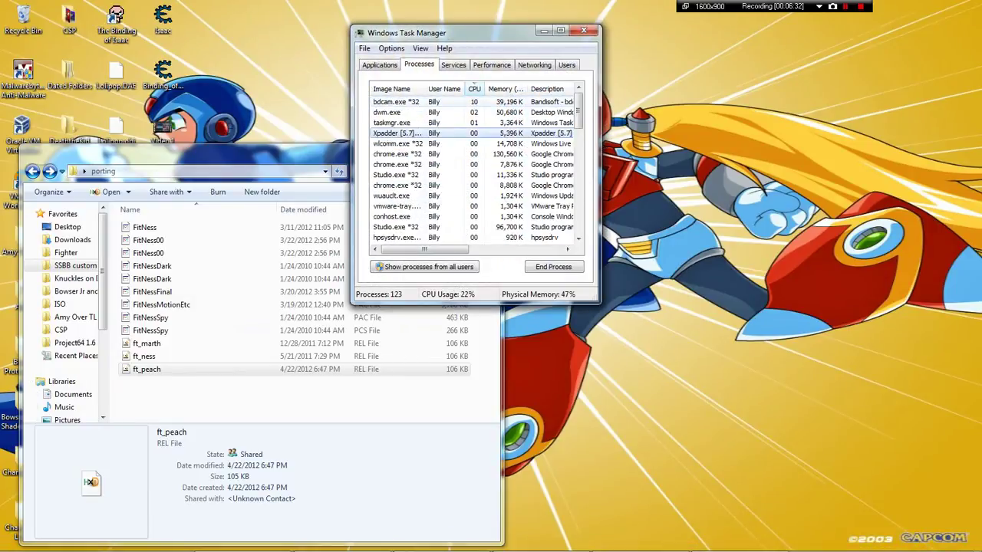
# End both Studio.exe processes in Windows Task Manager.
pyautogui.click(396, 175)
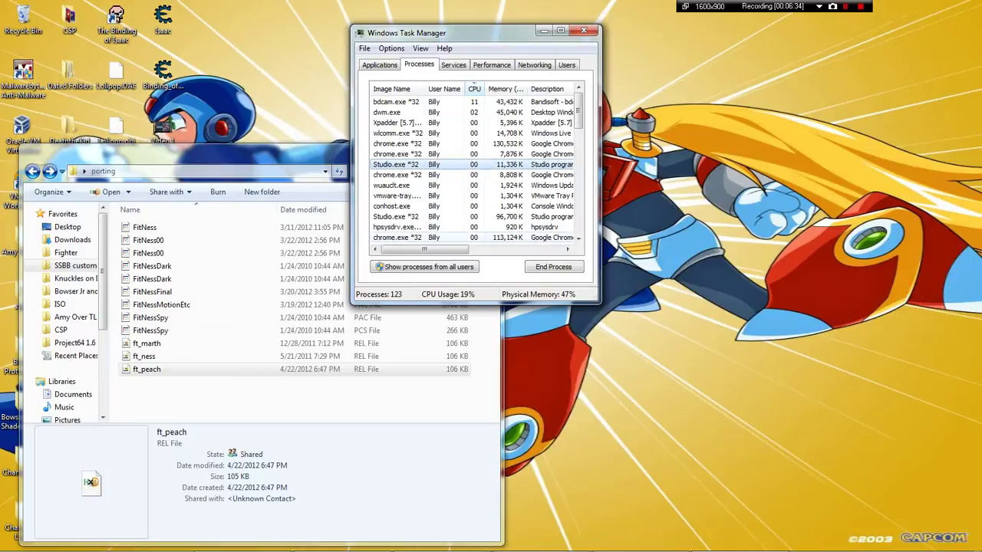
pyautogui.click(553, 266)
pyautogui.click(513, 301)
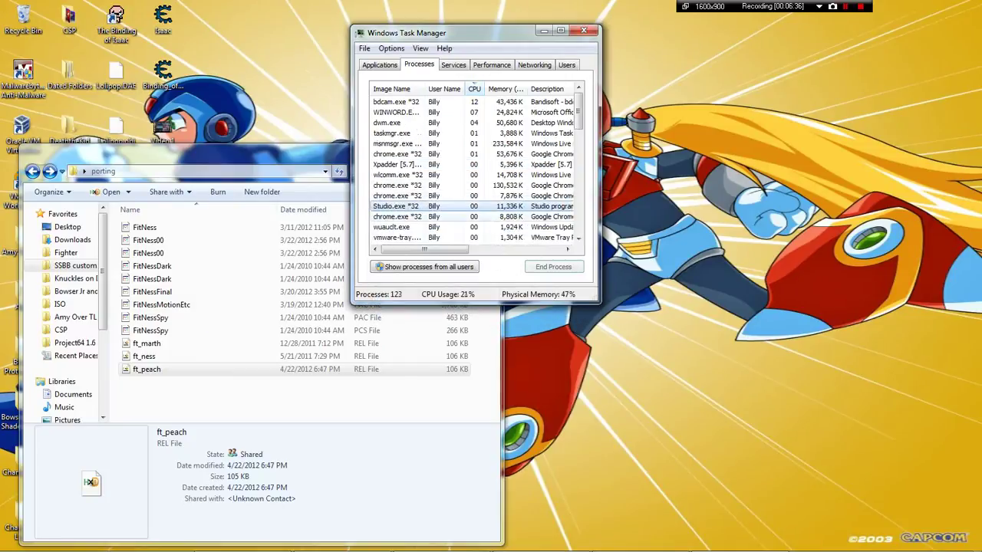
pyautogui.click(396, 216)
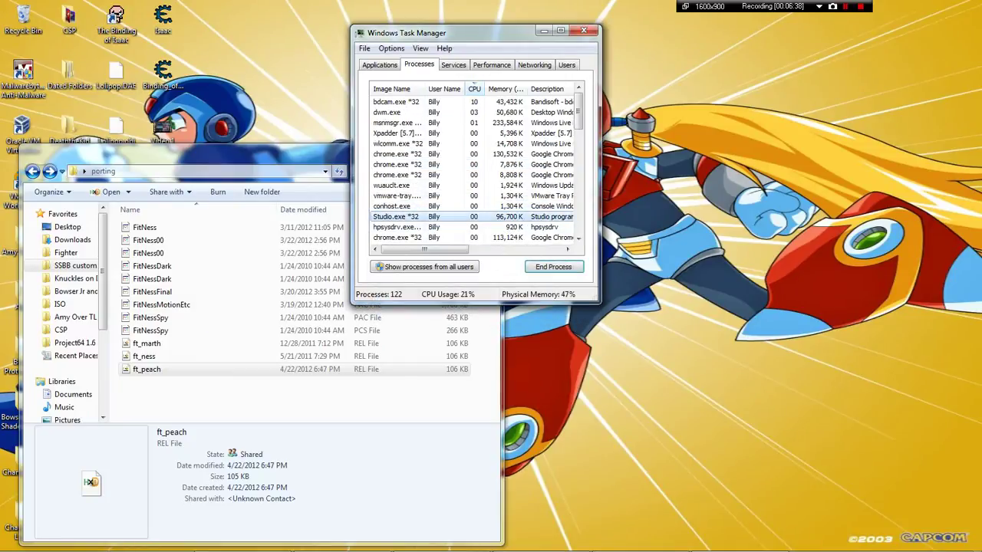
pyautogui.click(553, 267)
pyautogui.press('Return')
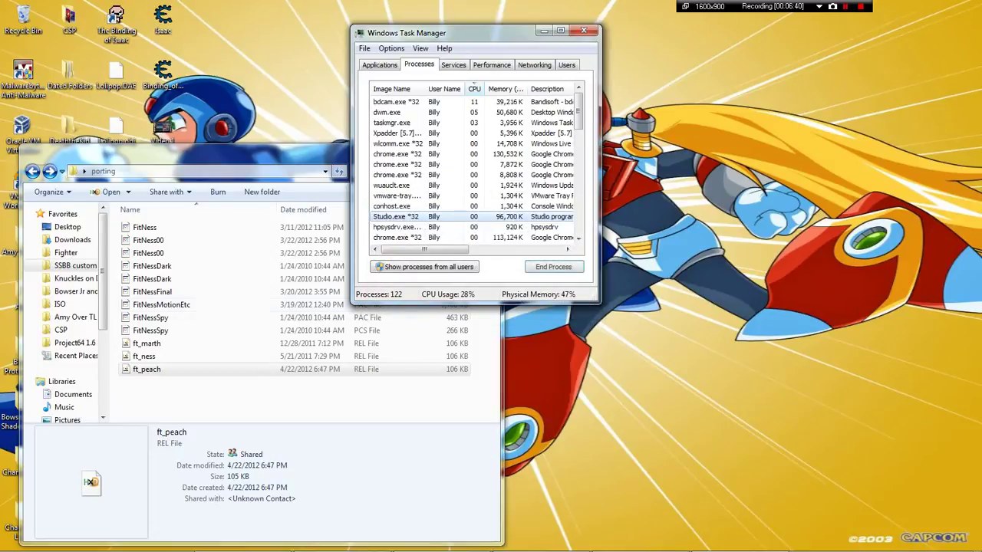
# Launch Pinnacle Studio and switch it to capture mode.
pyautogui.click(155, 542)
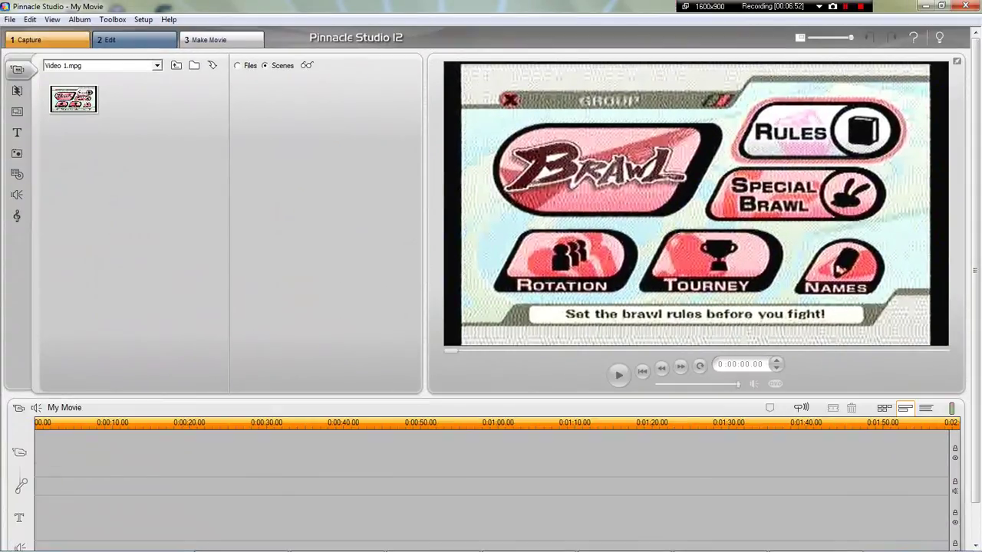
pyautogui.click(47, 39)
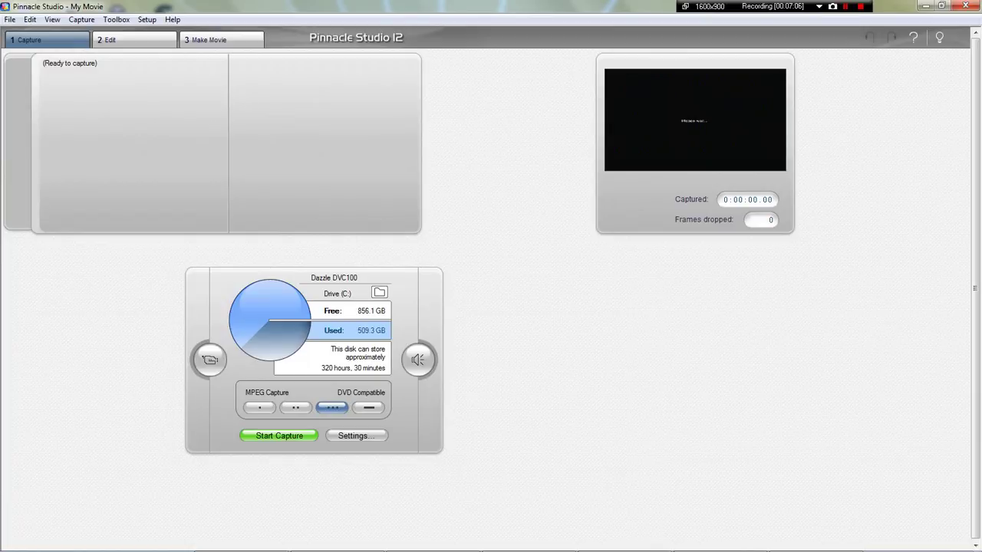
# Switch to the browser and look through the Clone Engine porting thread's sound bank, IC-Constant and entry/result data codes and its FAQ.
pyautogui.click(528, 542)
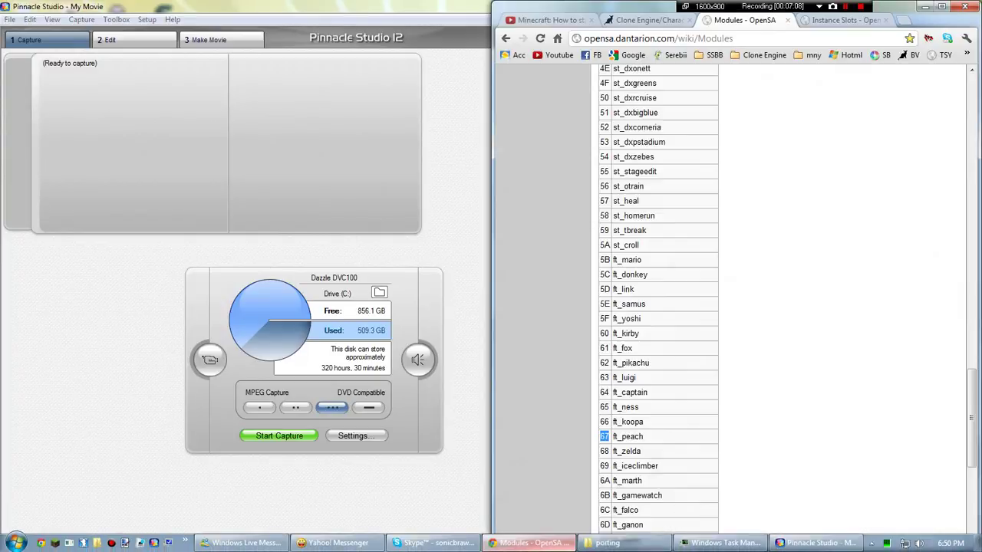
pyautogui.click(644, 20)
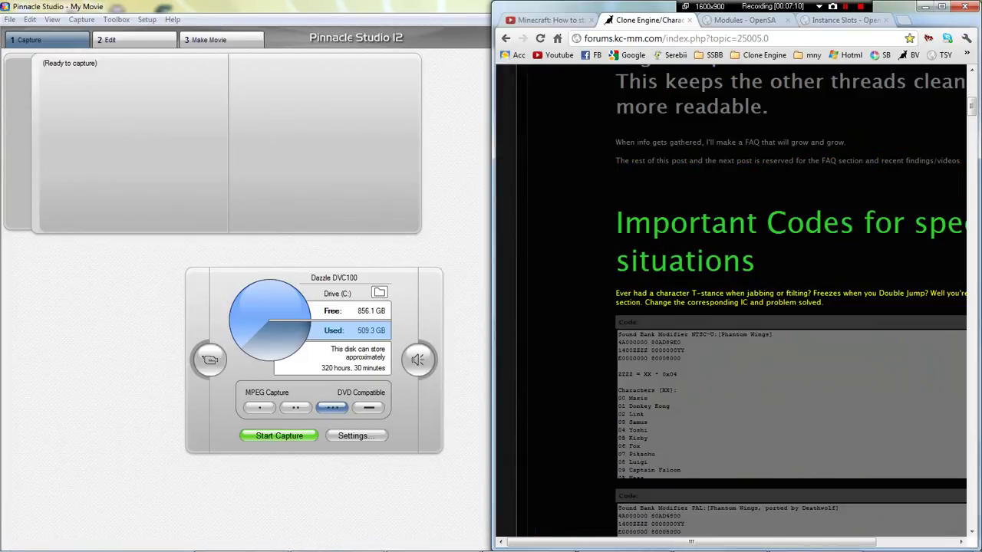
pyautogui.scroll(4, 707, 381)
pyautogui.scroll(-1, 563, 322)
pyautogui.scroll(-15, 728, 306)
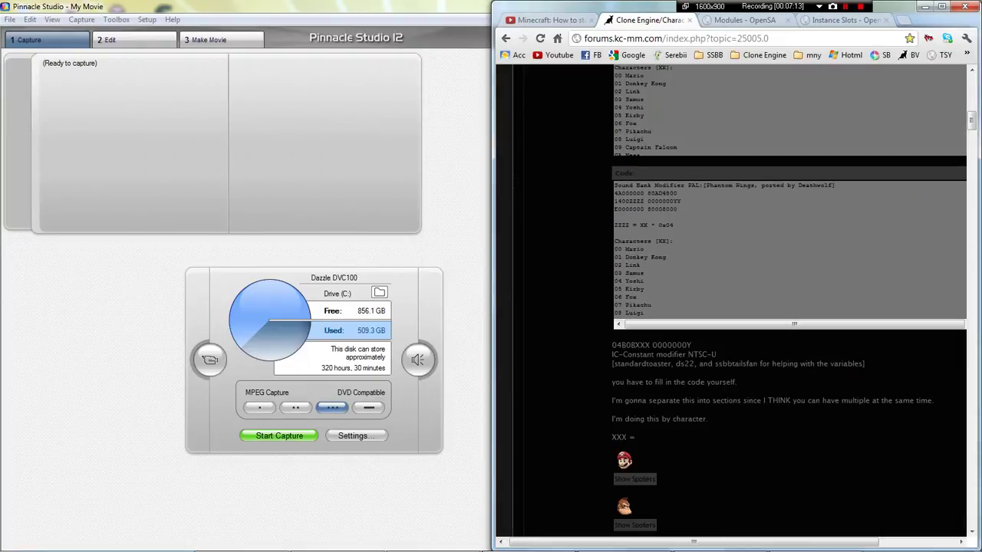
pyautogui.scroll(-15, 729, 307)
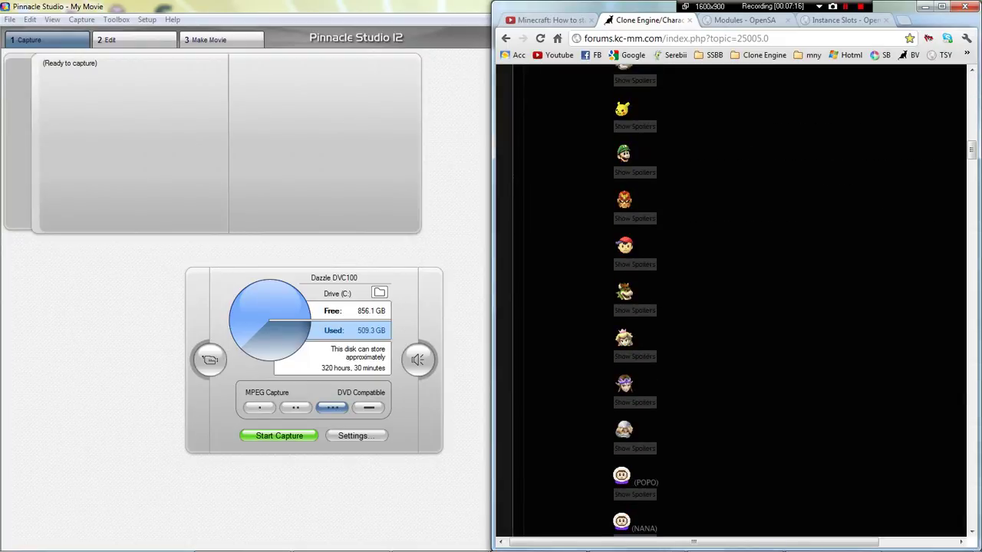
pyautogui.scroll(-3, 729, 306)
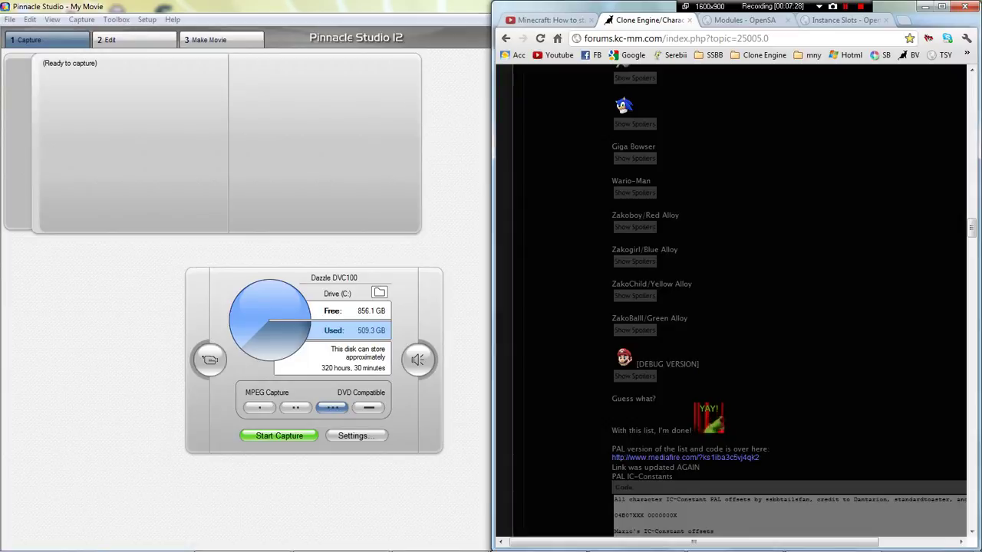
pyautogui.scroll(-3, 875, 464)
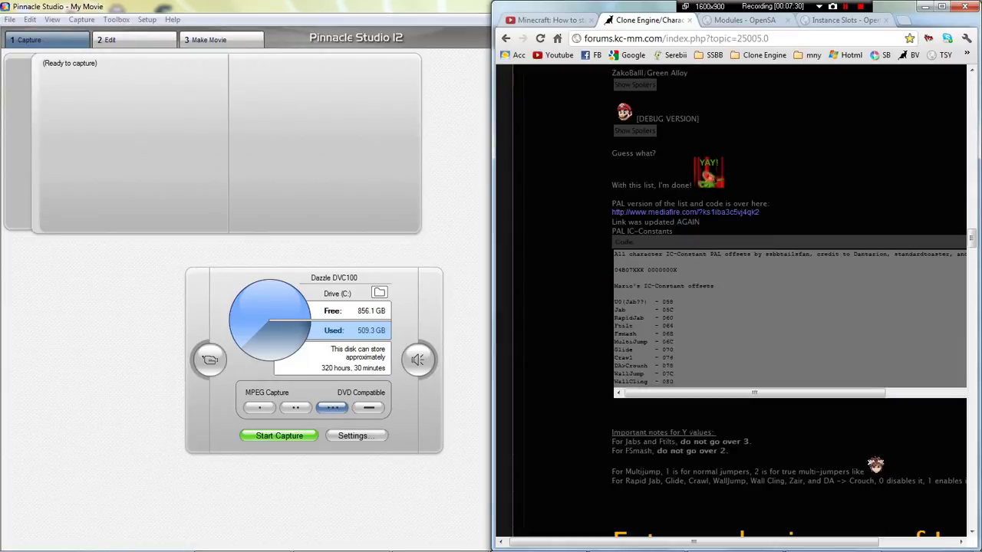
pyautogui.scroll(-4, 729, 307)
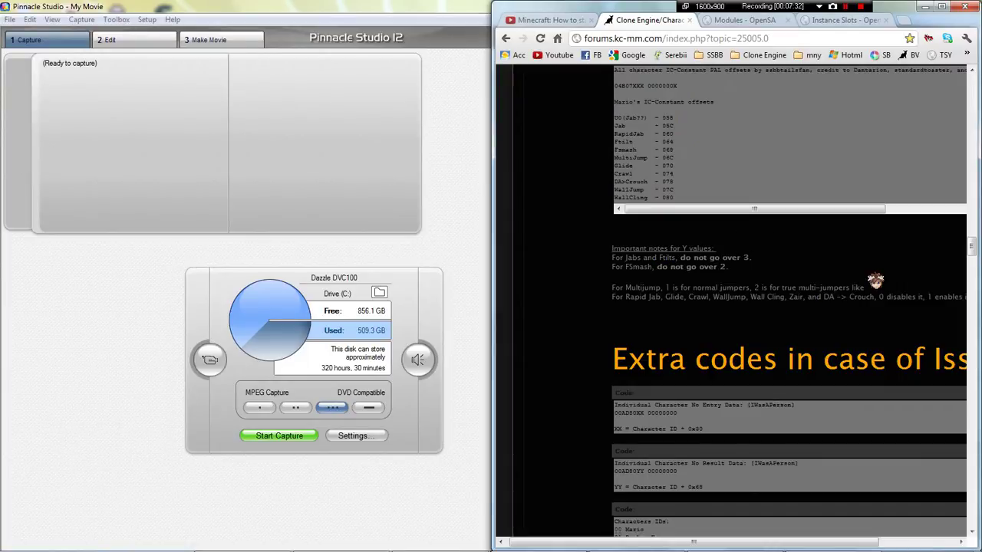
pyautogui.scroll(-10, 789, 307)
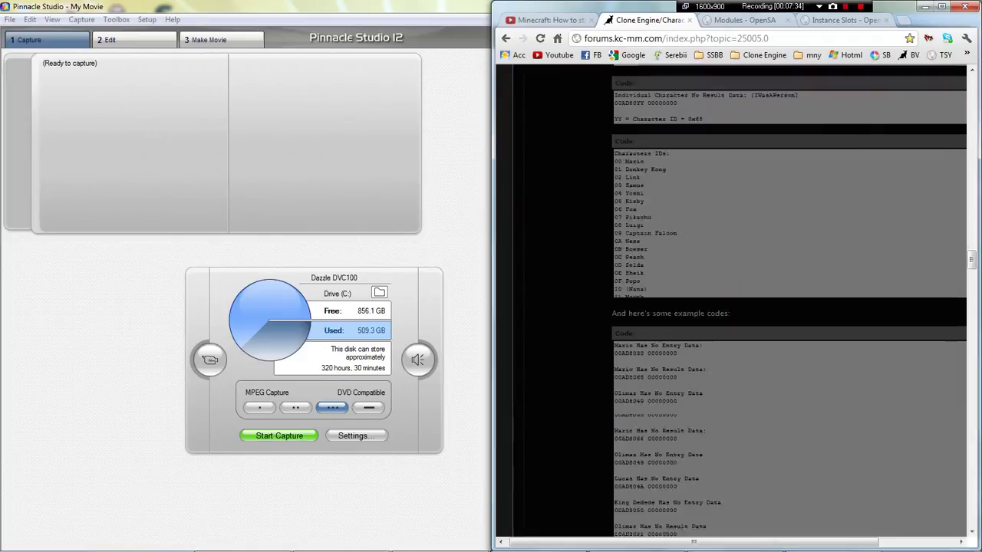
pyautogui.scroll(-15, 728, 307)
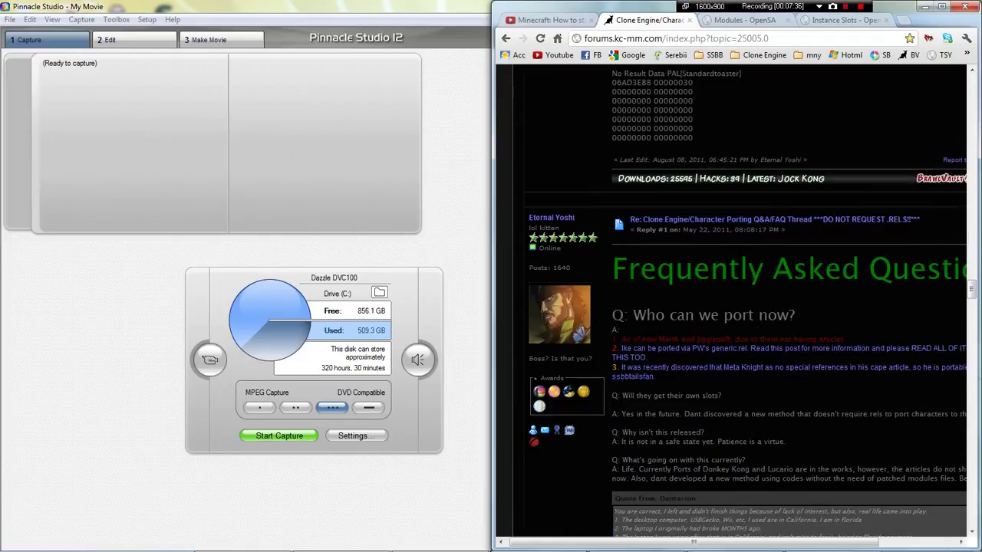
pyautogui.scroll(-5, 736, 307)
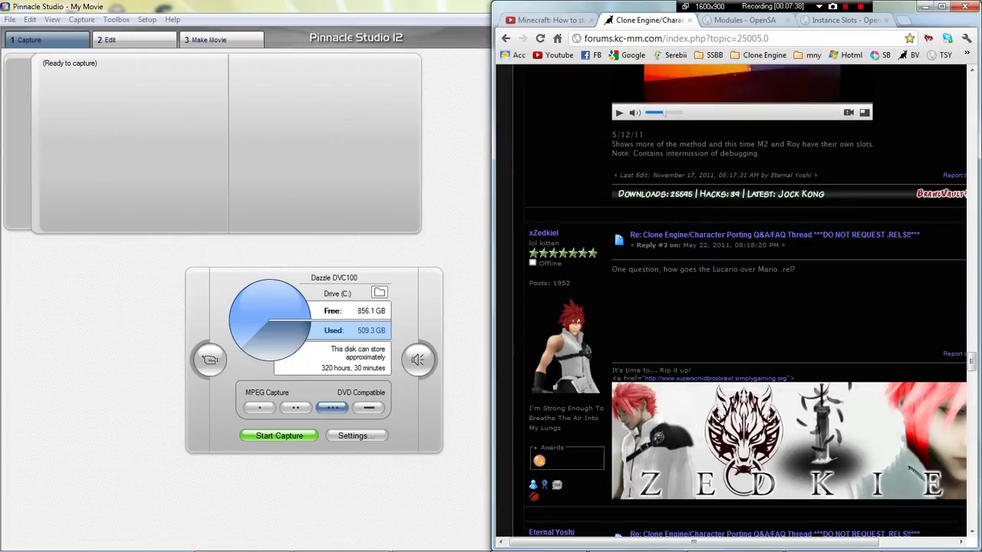
pyautogui.scroll(5, 737, 307)
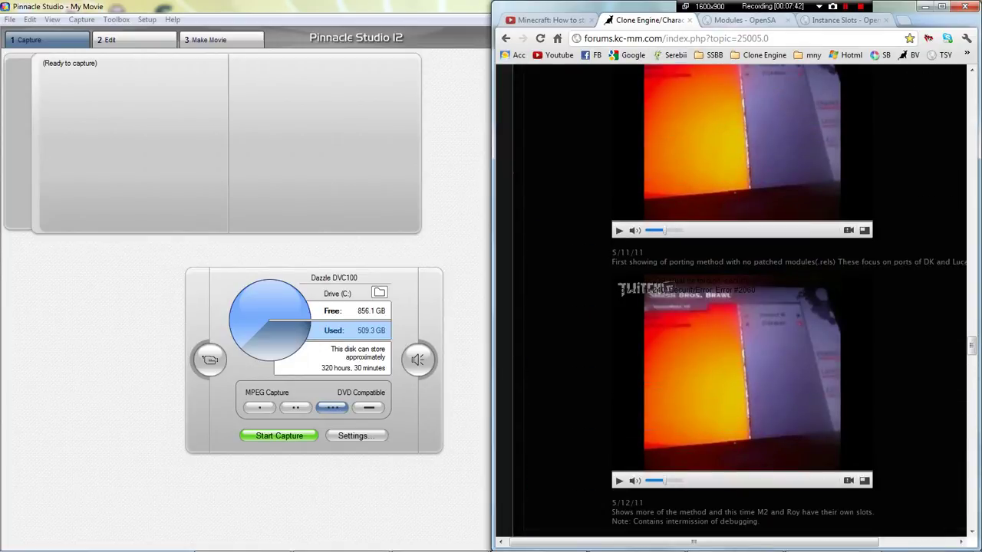
pyautogui.hotkey('ctrl', 'Tab')
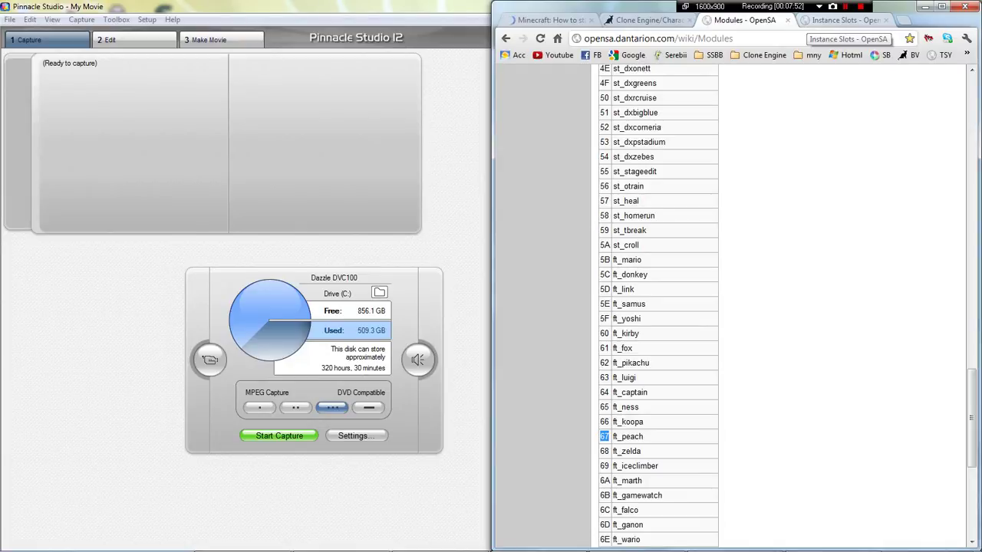
# Switch back to Pinnacle Studio and open the Capture Video dialog for the Brawl match footage.
pyautogui.hotkey('alt', 'Tab')
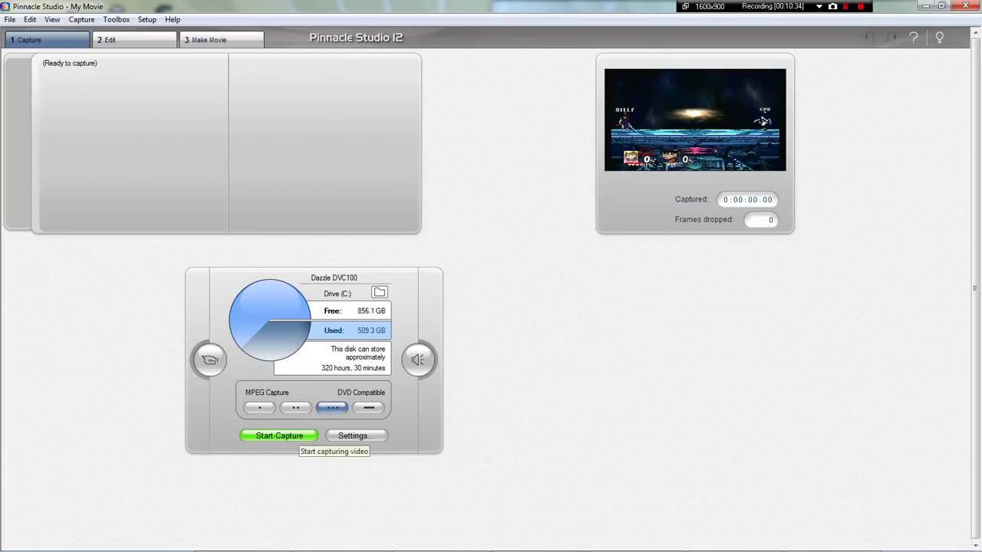
pyautogui.click(284, 436)
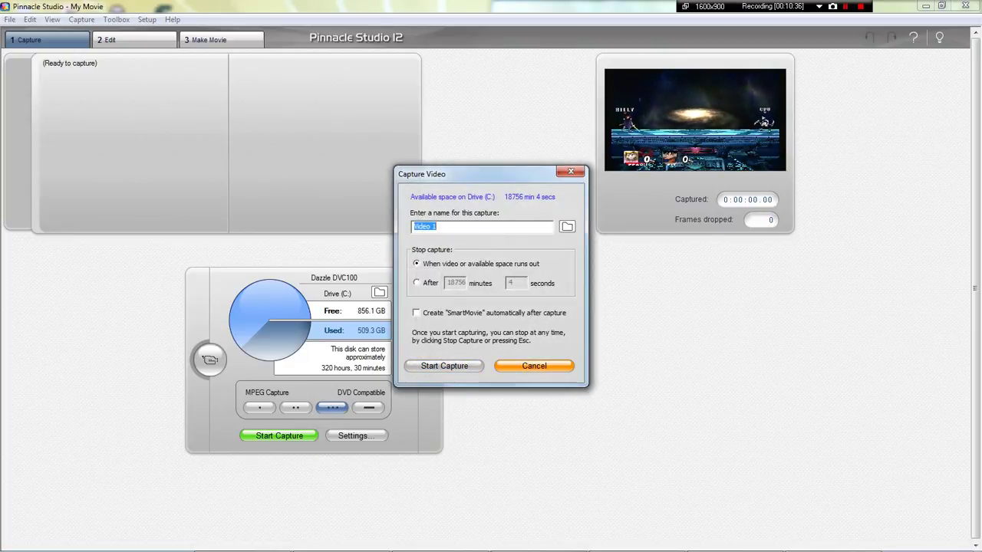